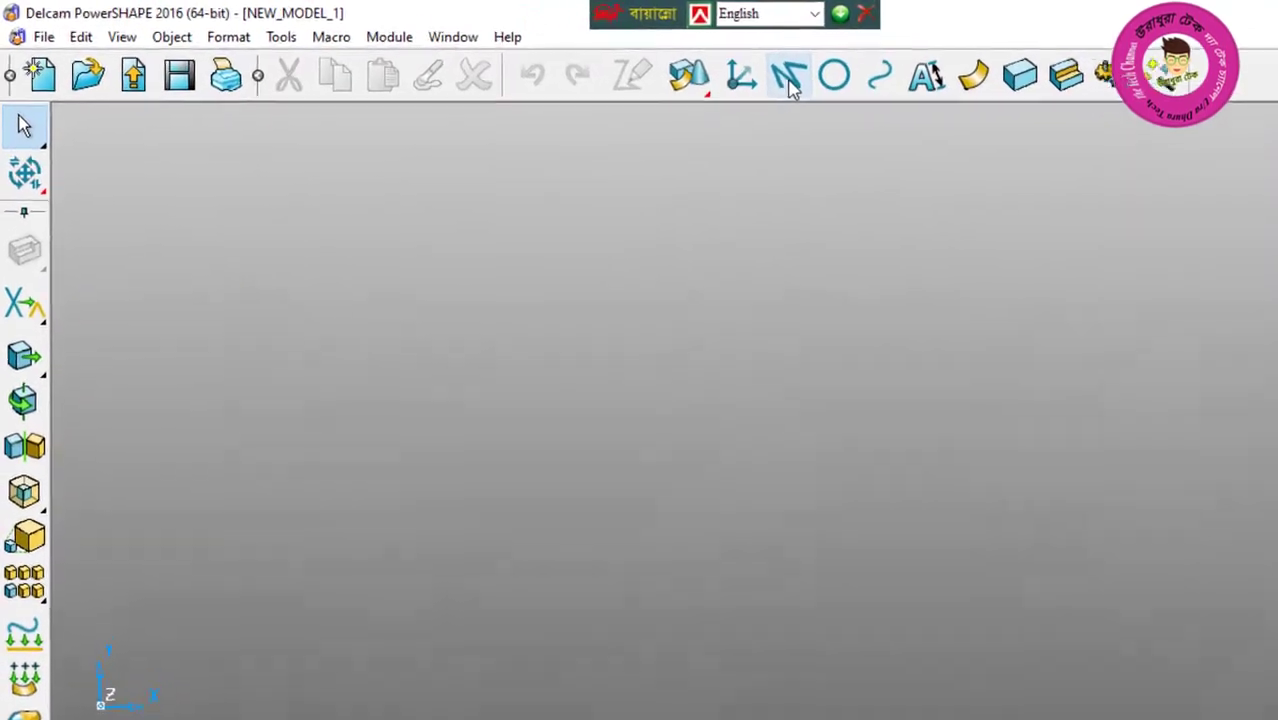
Draw a single horizontal line about 106 long, starting at the origin and running along the X axis.
left_click(853, 90)
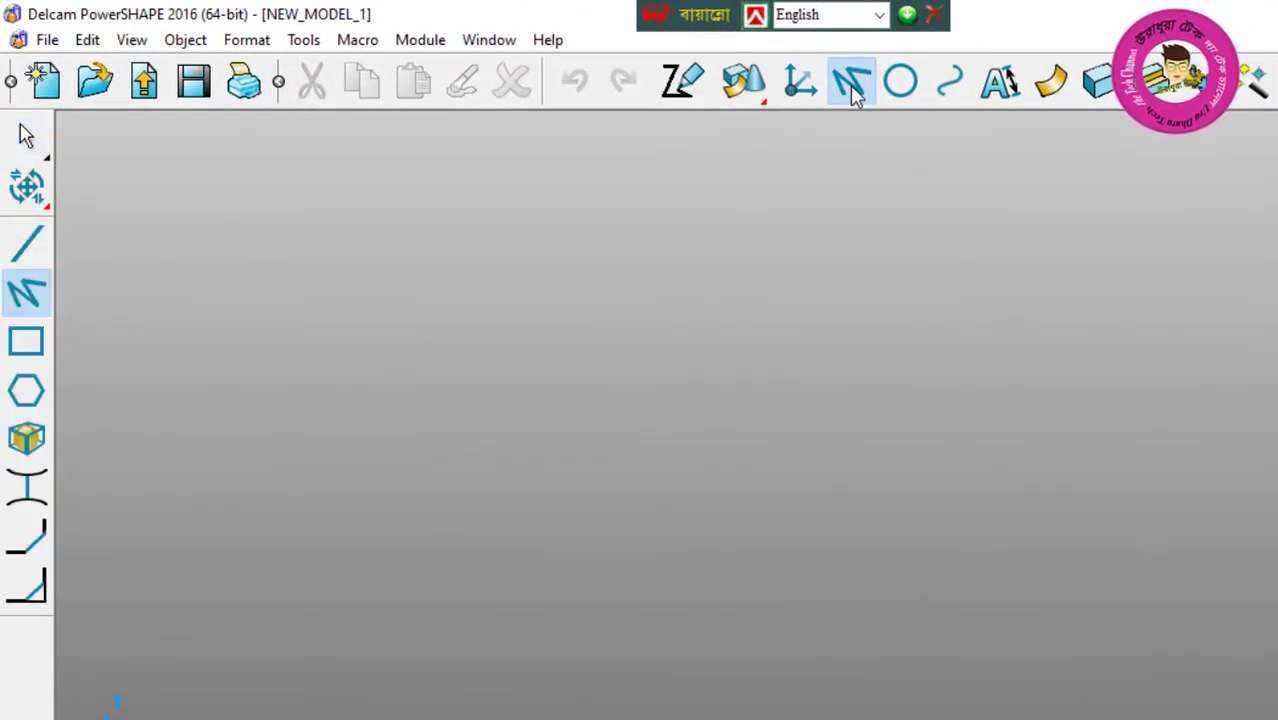
left_click(31, 251)
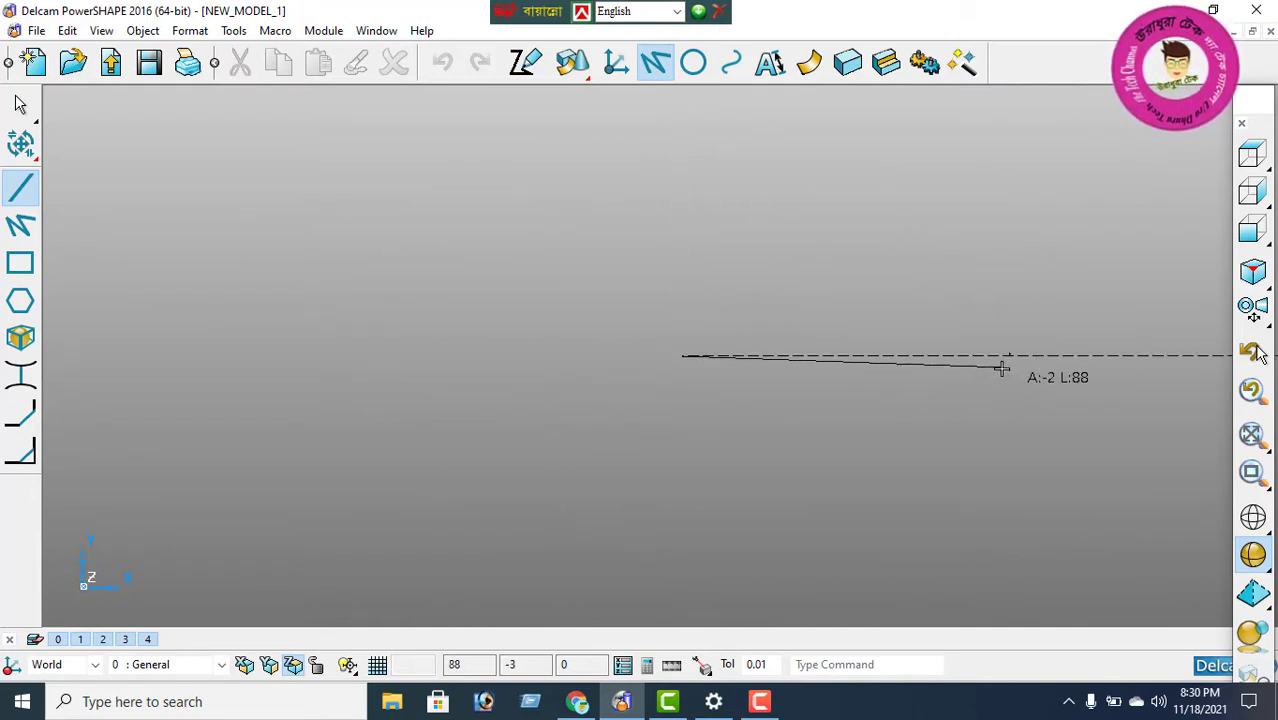
left_click(682, 355)
left_click(796, 399)
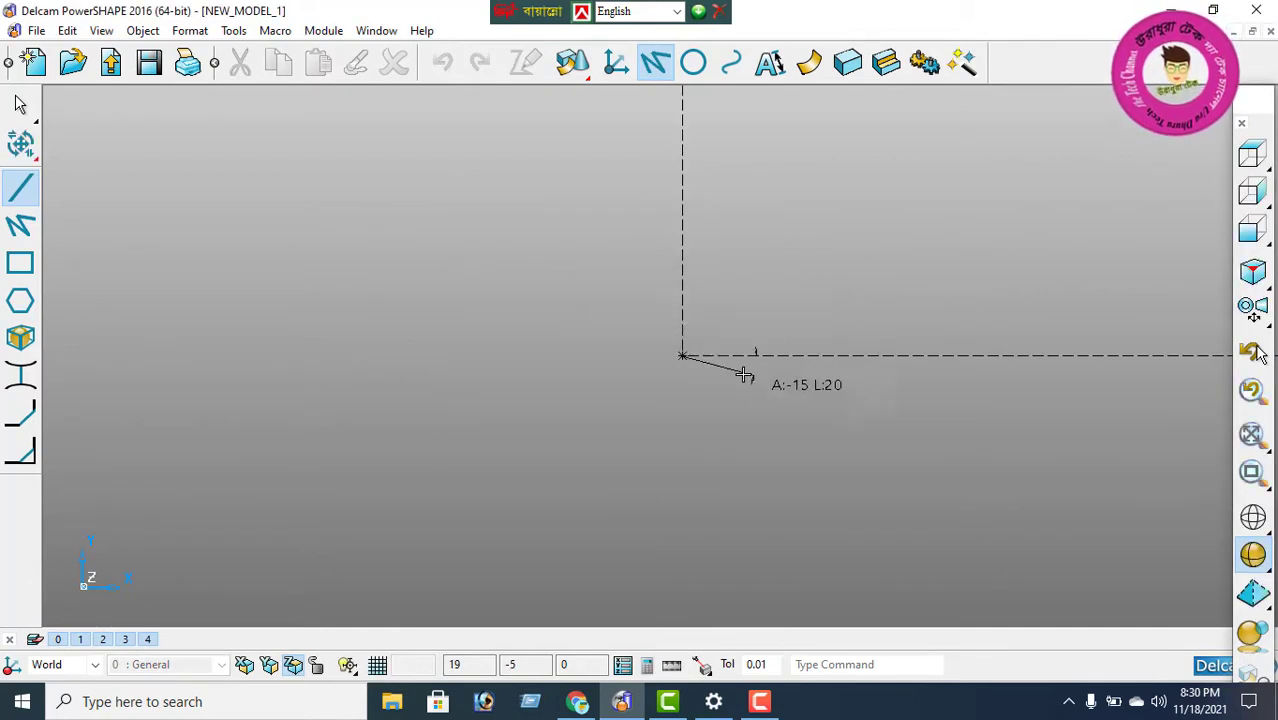
left_click(1077, 355)
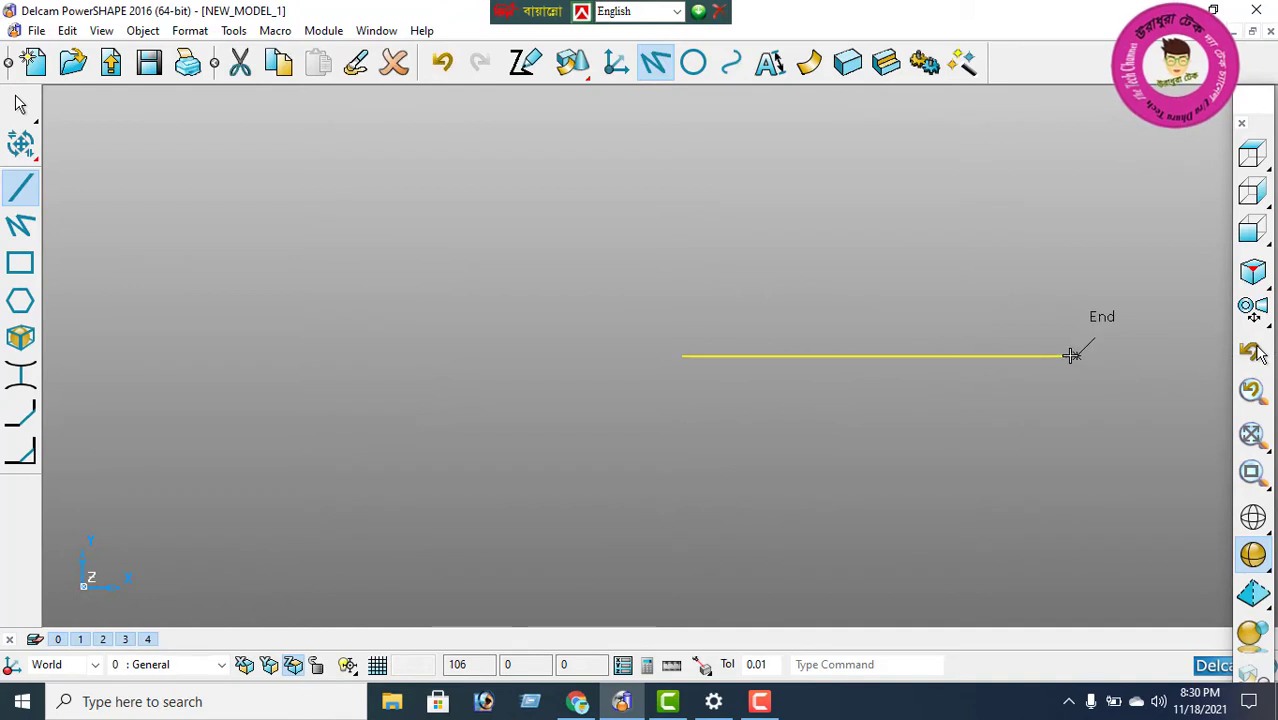
right_click(857, 232)
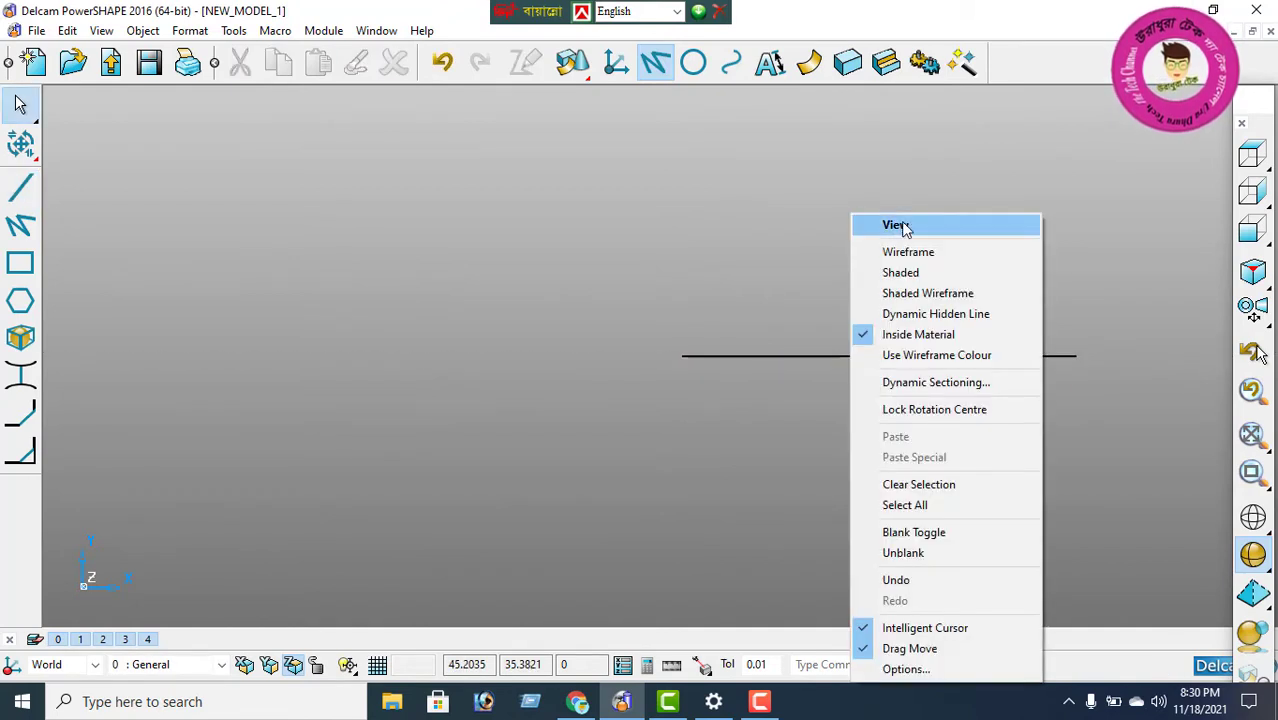
left_click(897, 227)
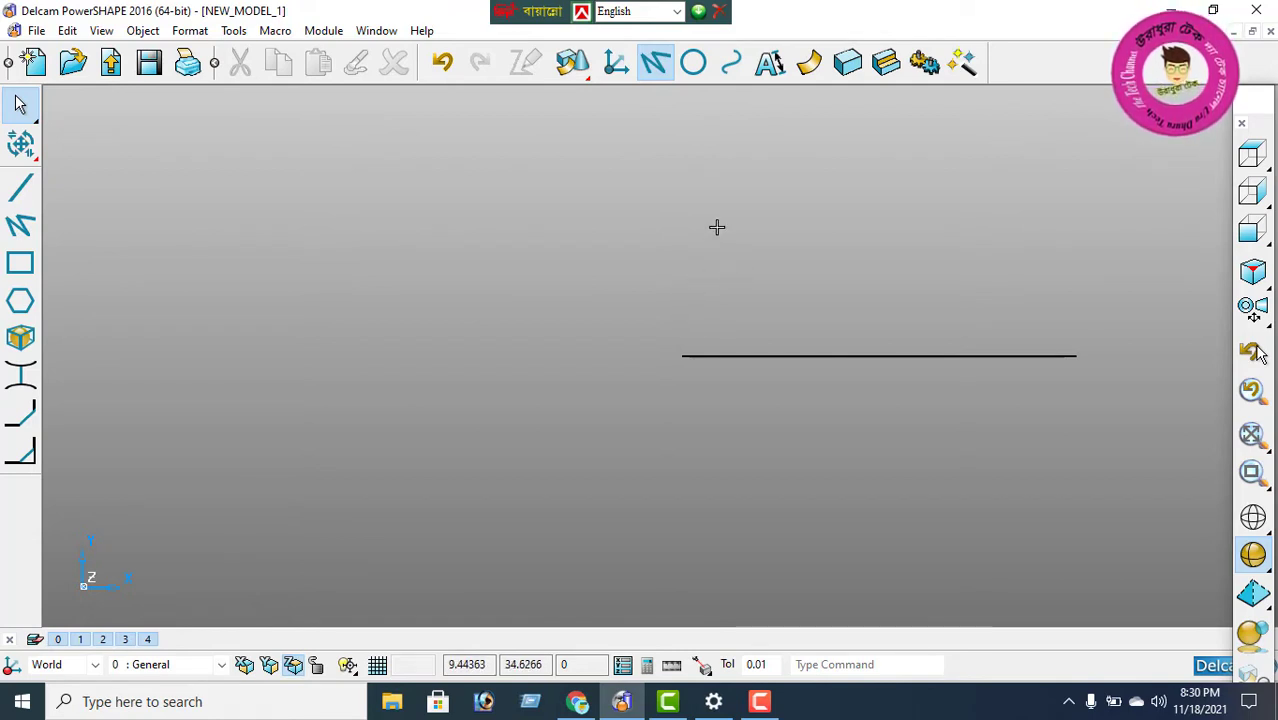
Set the horizontal line's length to 130.
double_click(834, 356)
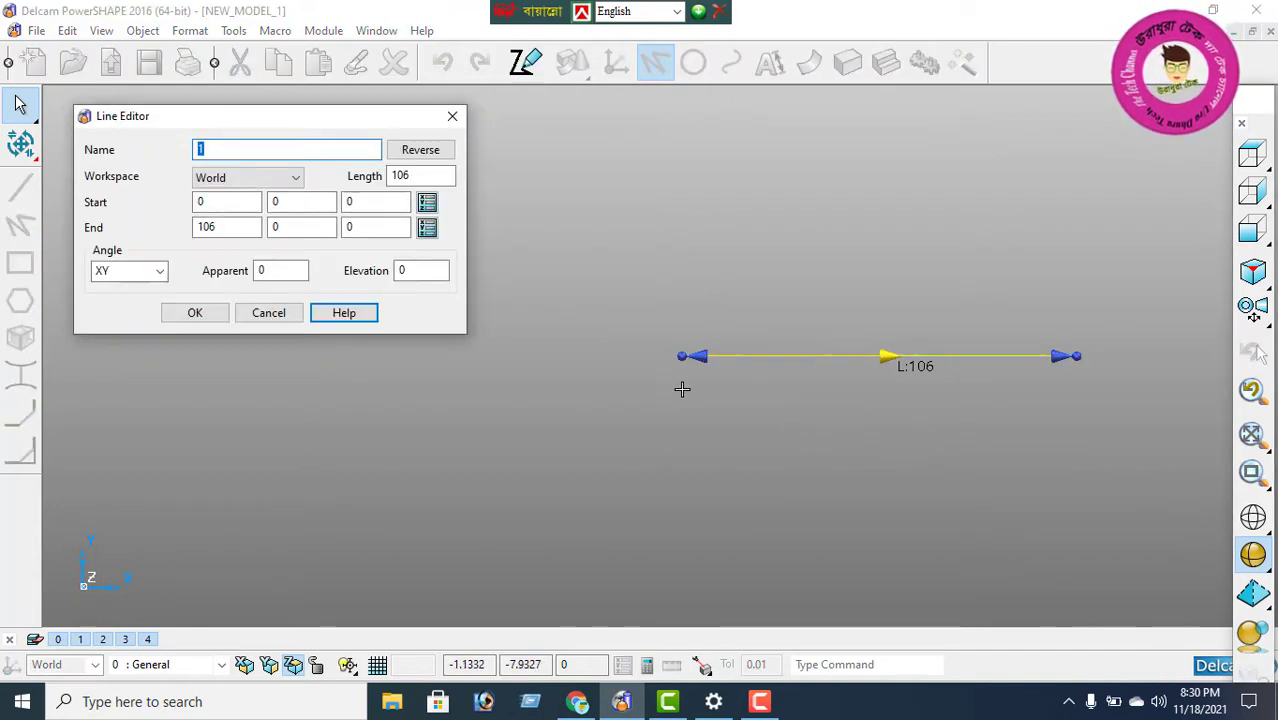
double_click(420, 176)
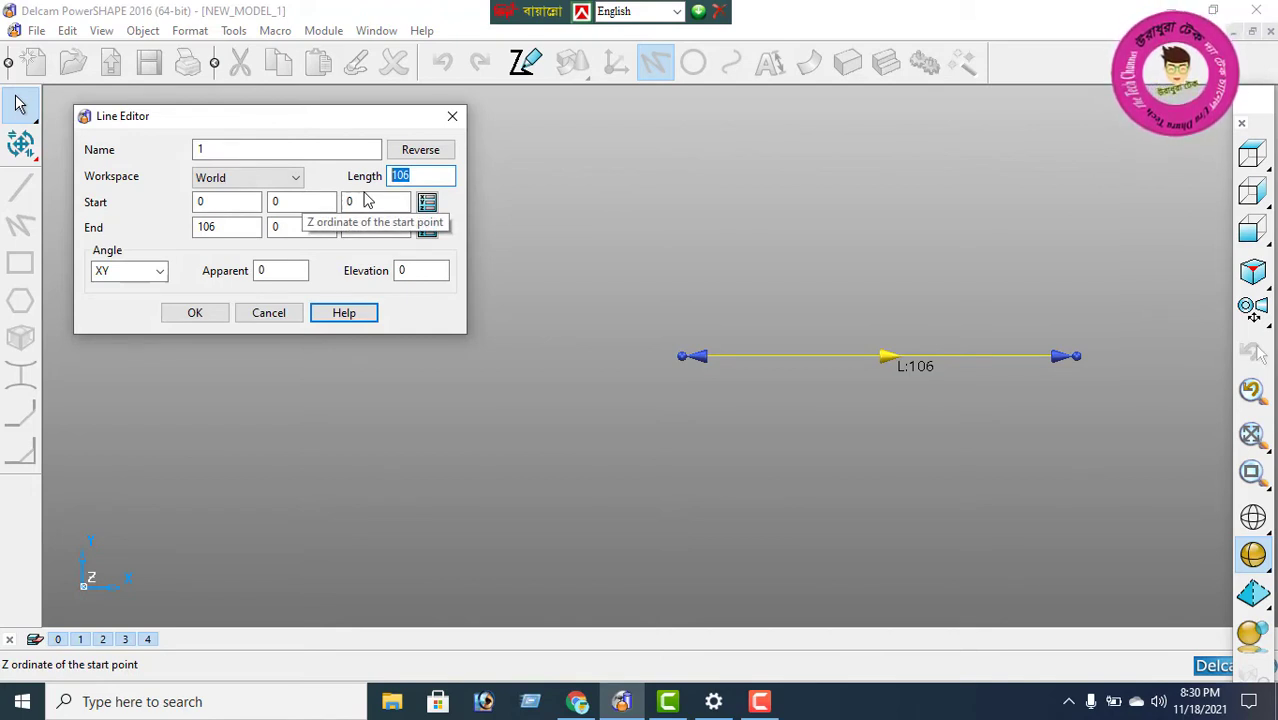
type("130")
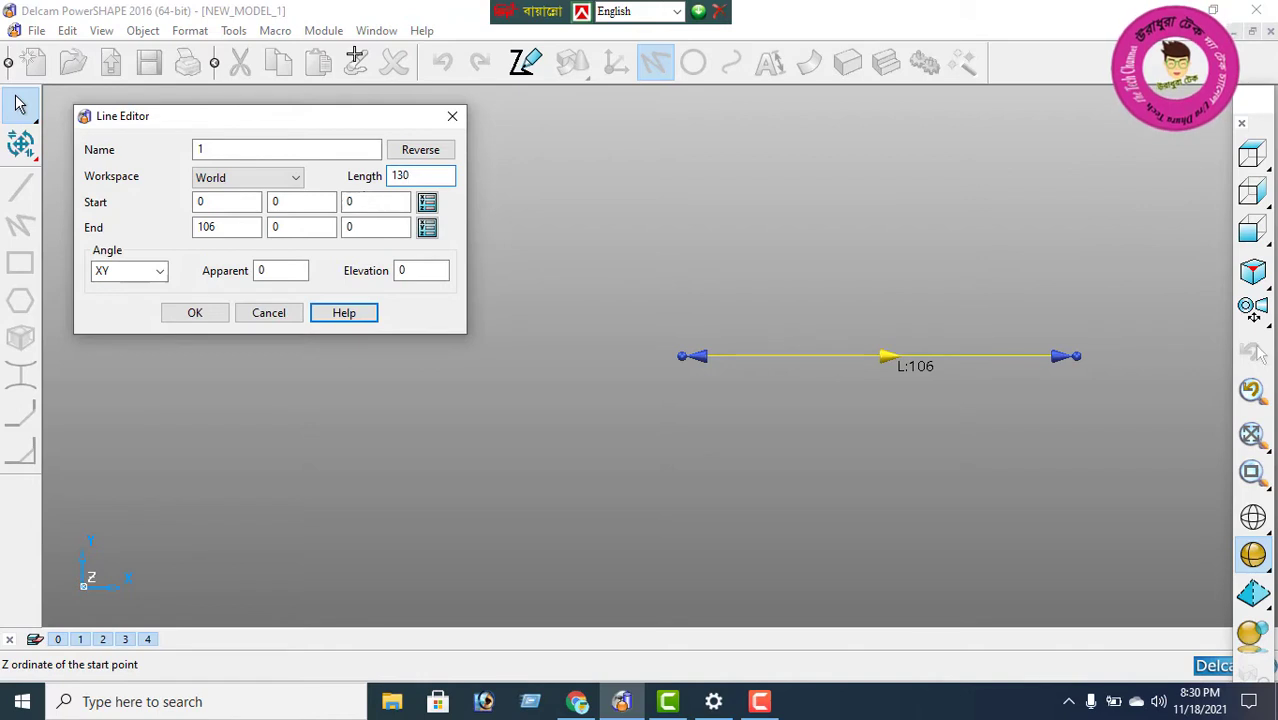
left_click(201, 313)
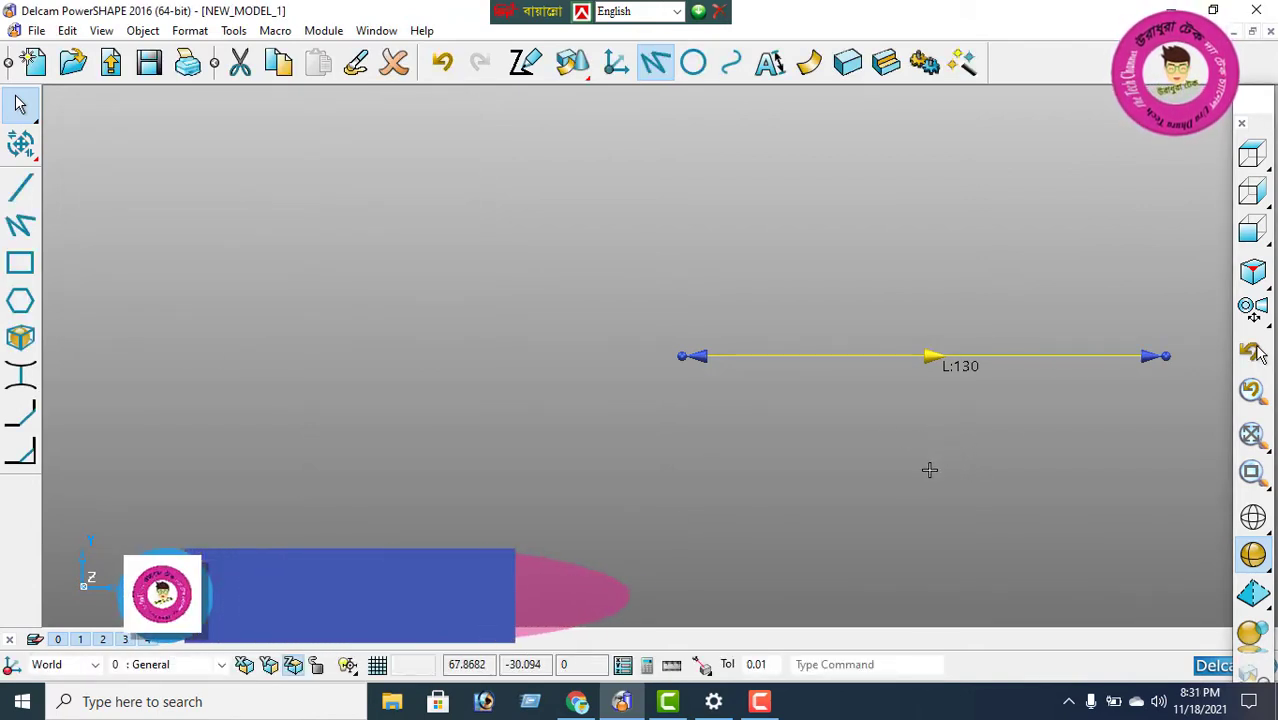
middle_click_drag(924, 420, 529, 425, "shift")
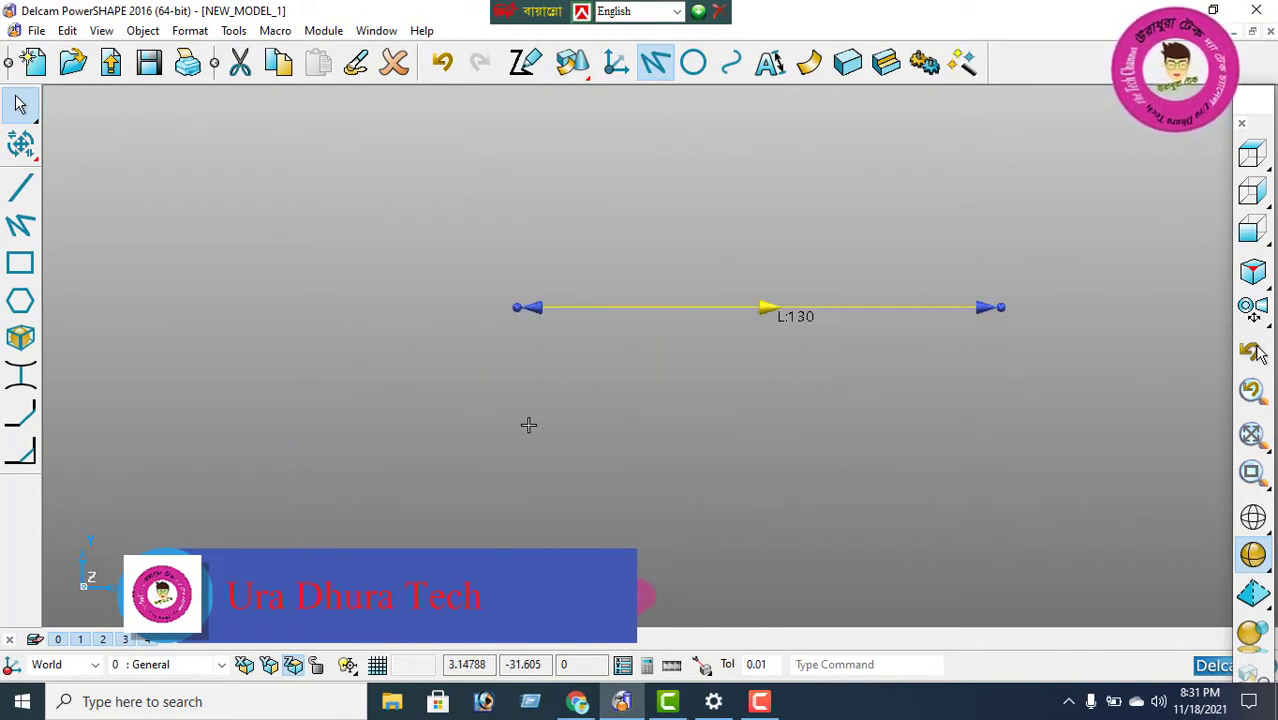
middle_click_drag(739, 368, 608, 417, "shift")
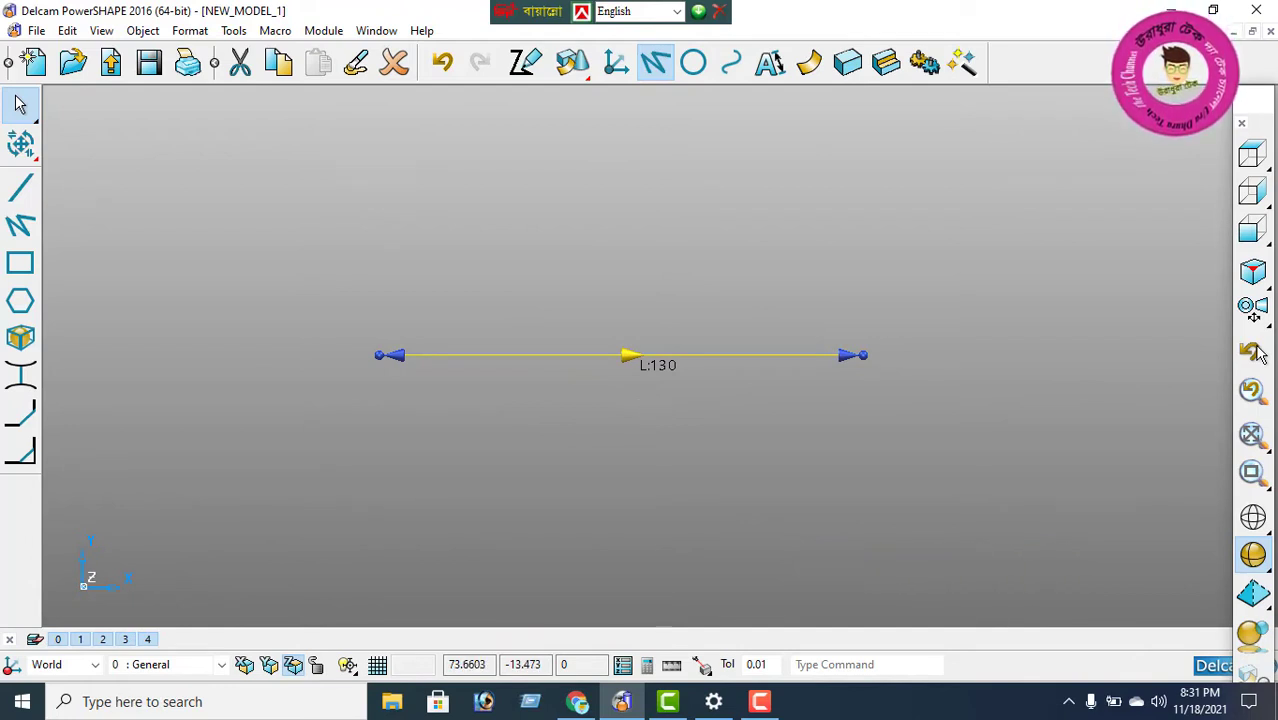
left_click(760, 701)
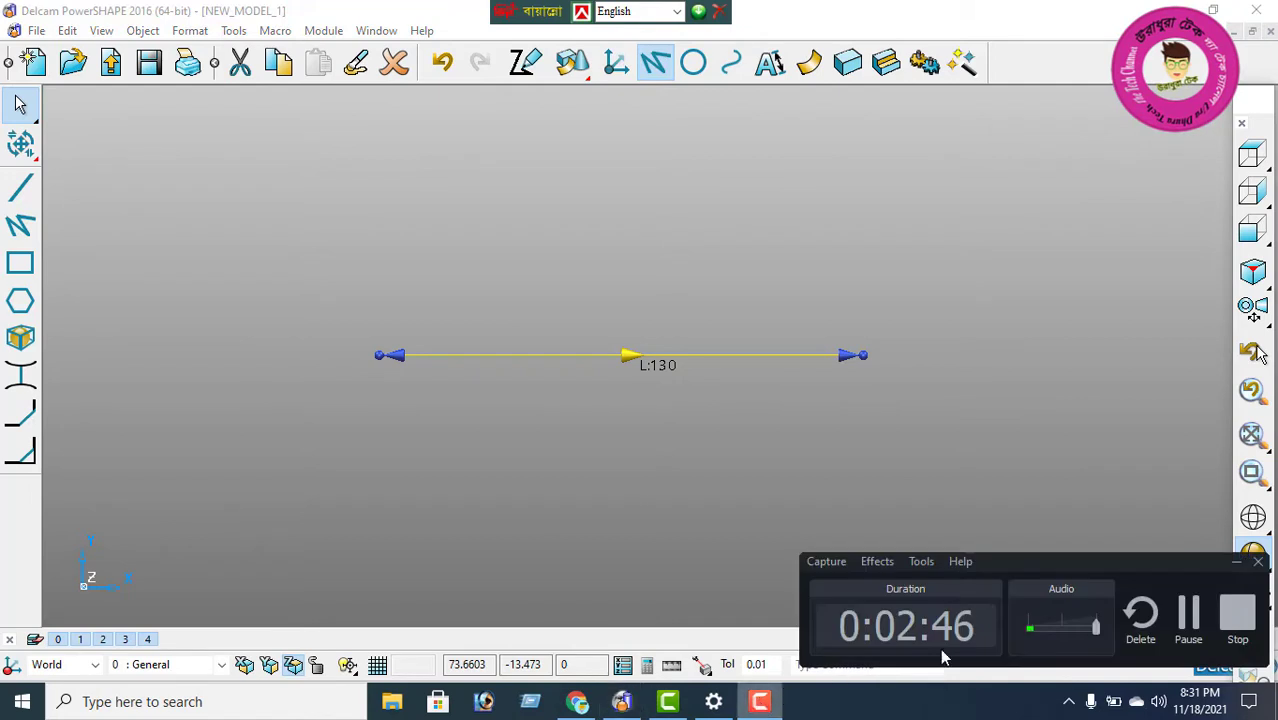
left_click(1190, 618)
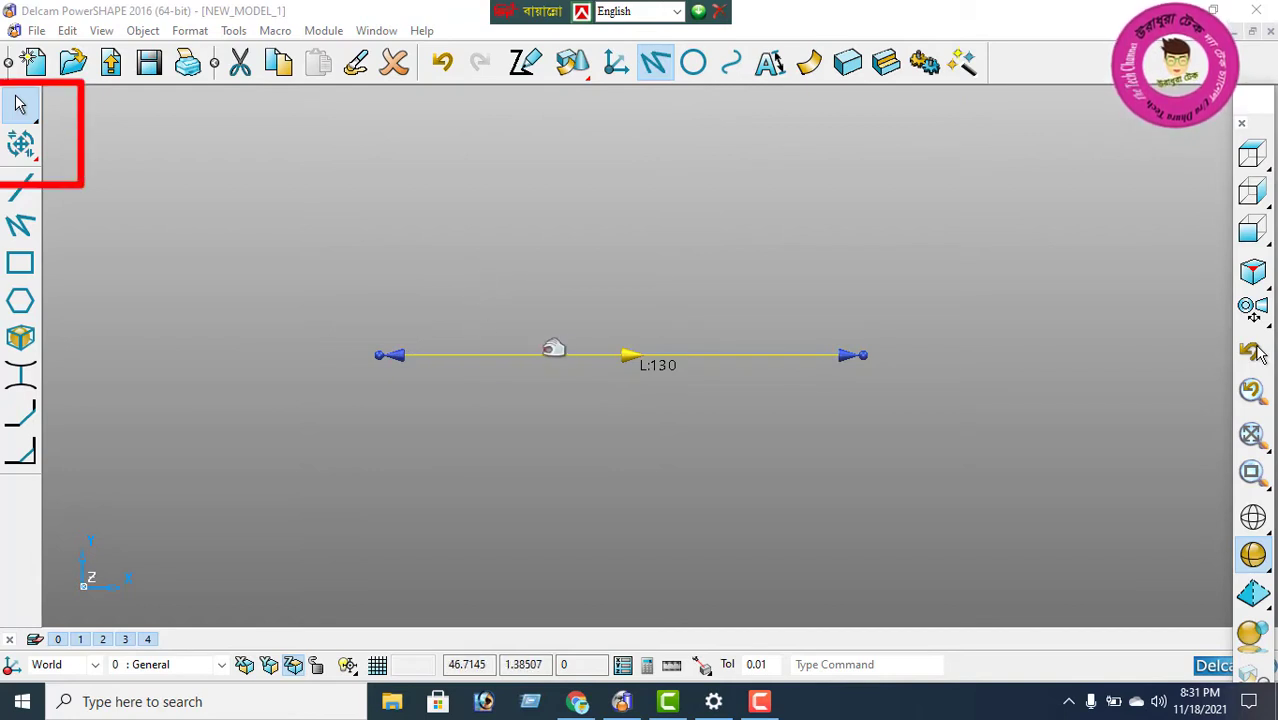
Offset one copy of the 130-long line upward by a distance of 40 and clear the selection.
left_click(21, 146)
left_click(21, 146)
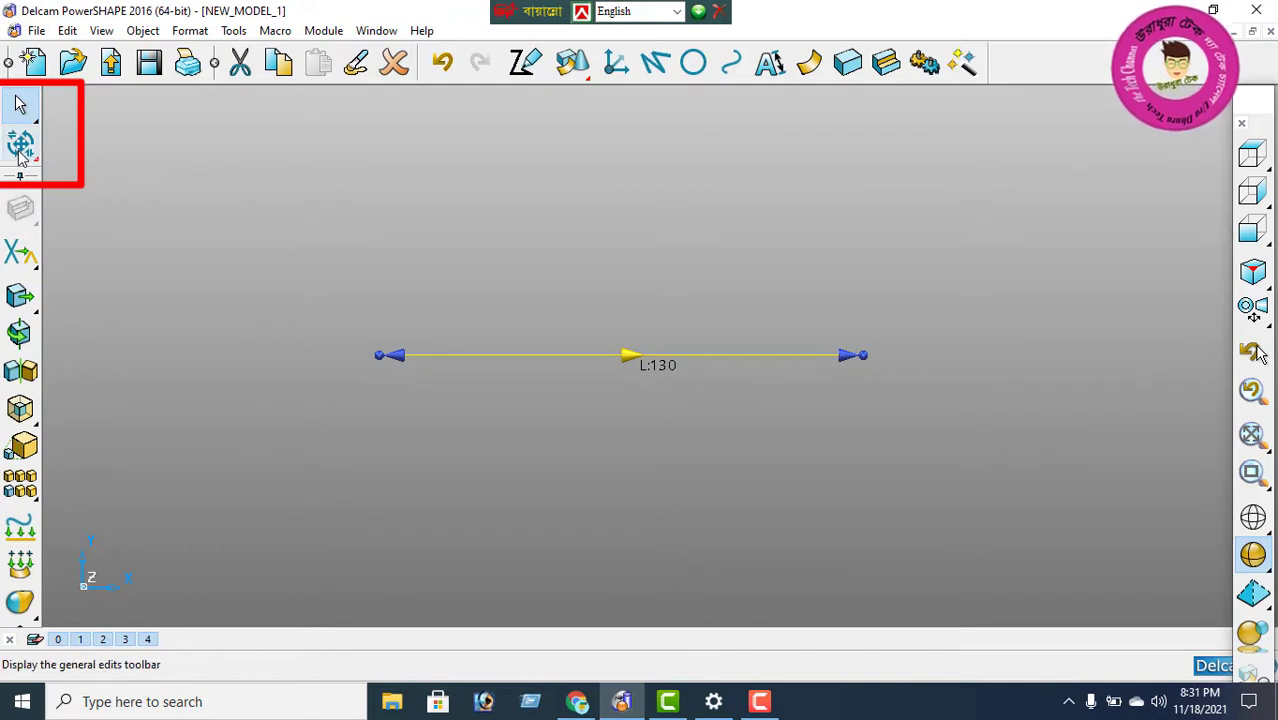
left_click(21, 410)
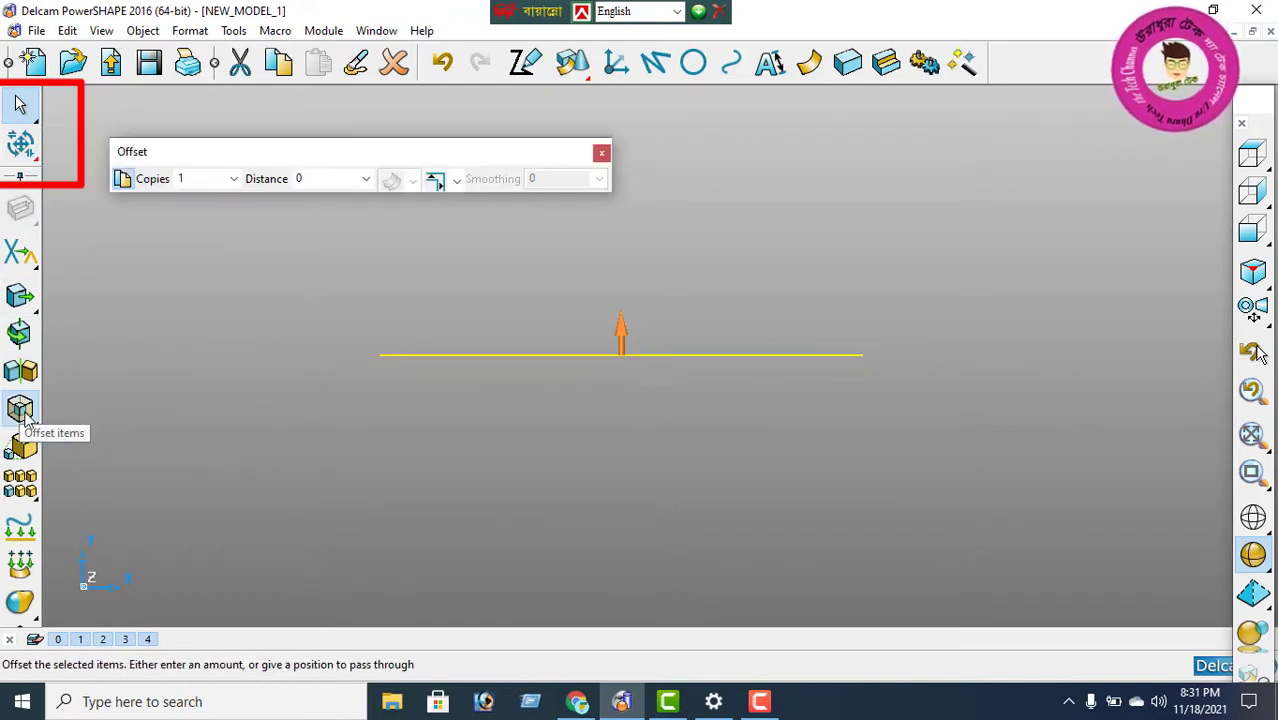
left_click(306, 181)
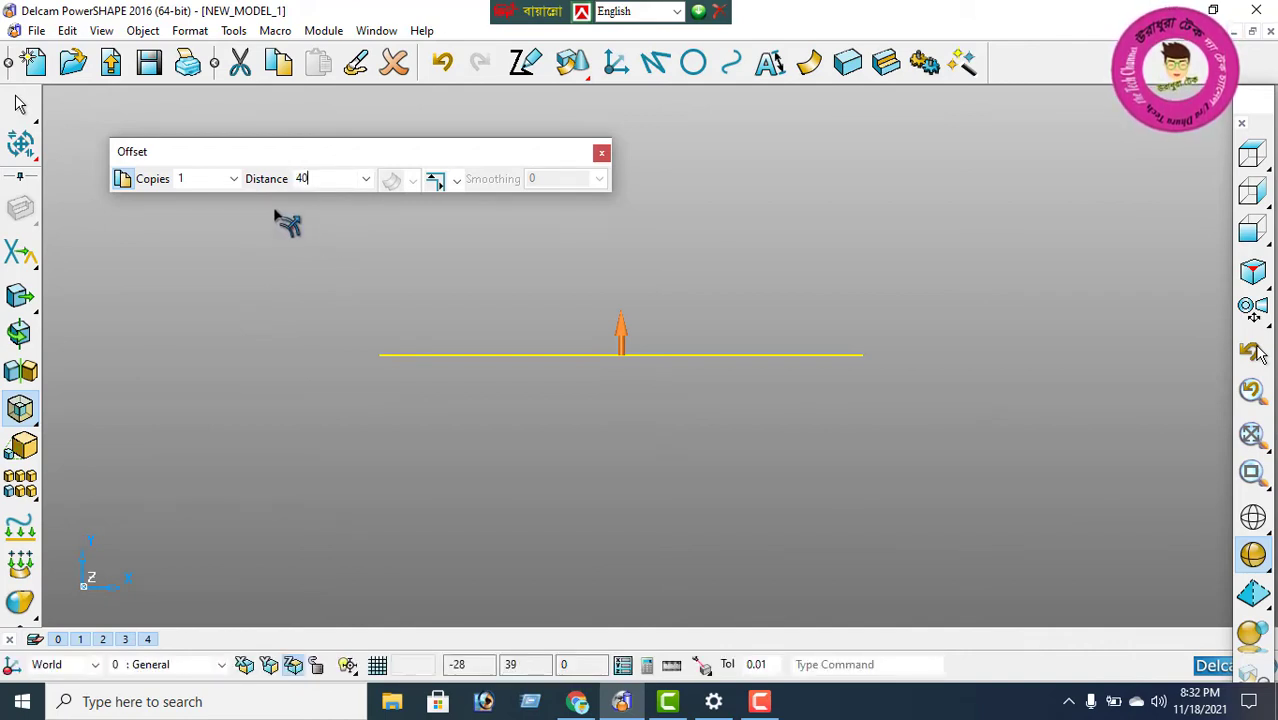
key("Return")
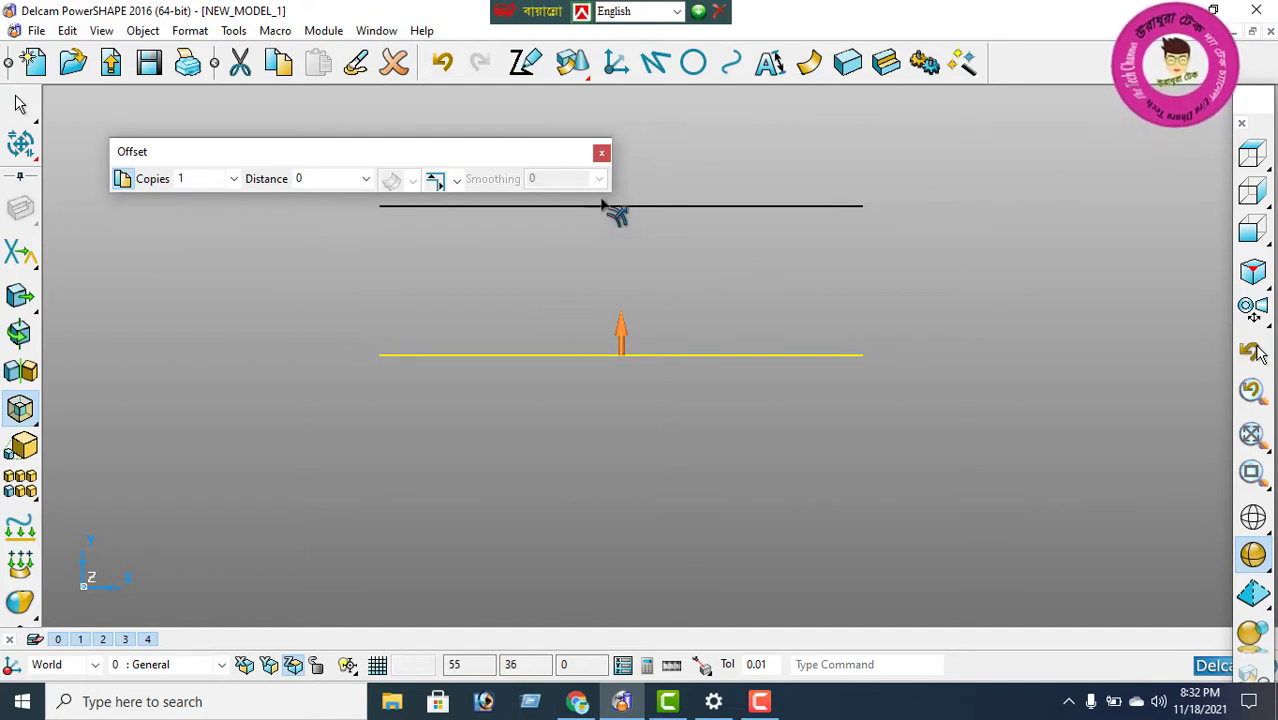
left_click(601, 153)
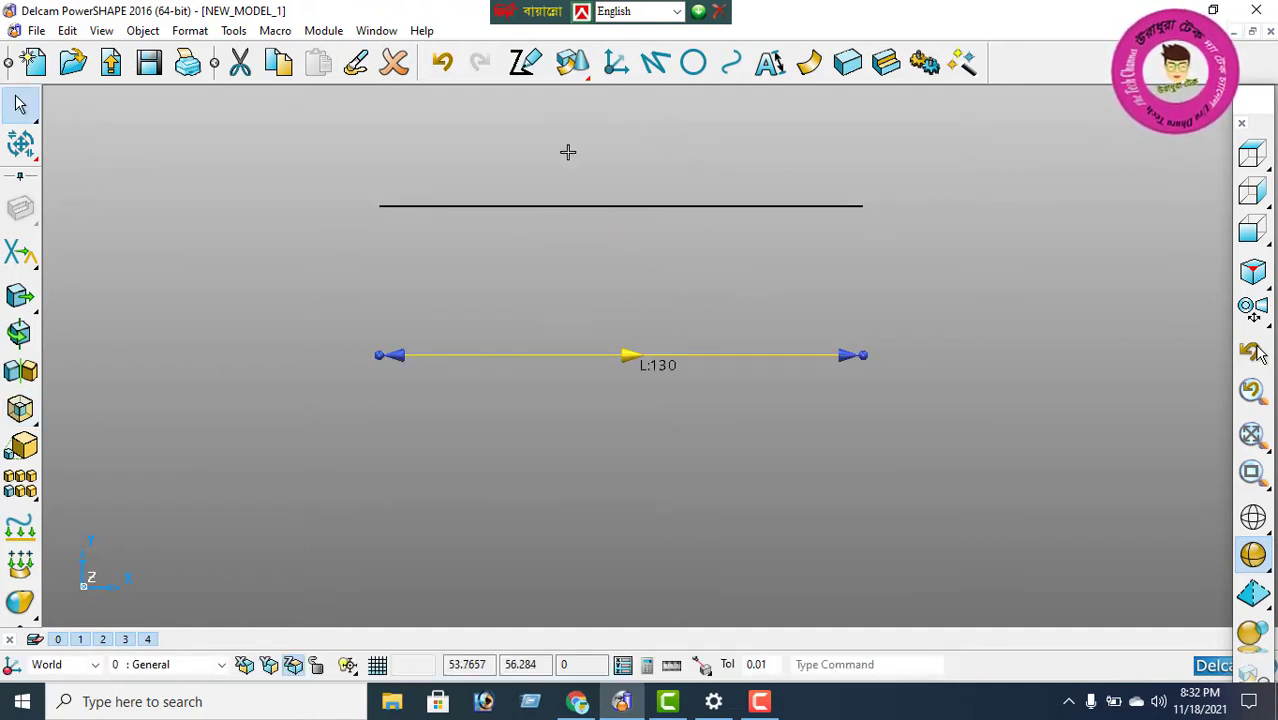
right_click(420, 132)
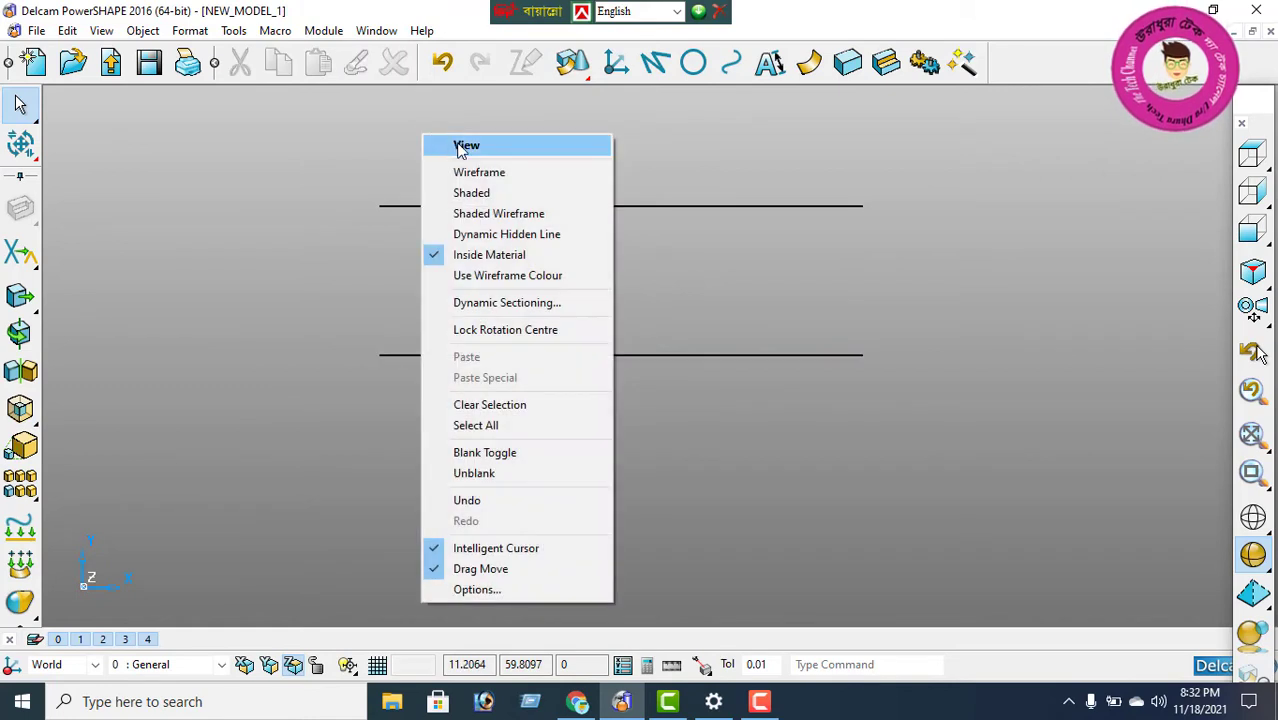
left_click(456, 143)
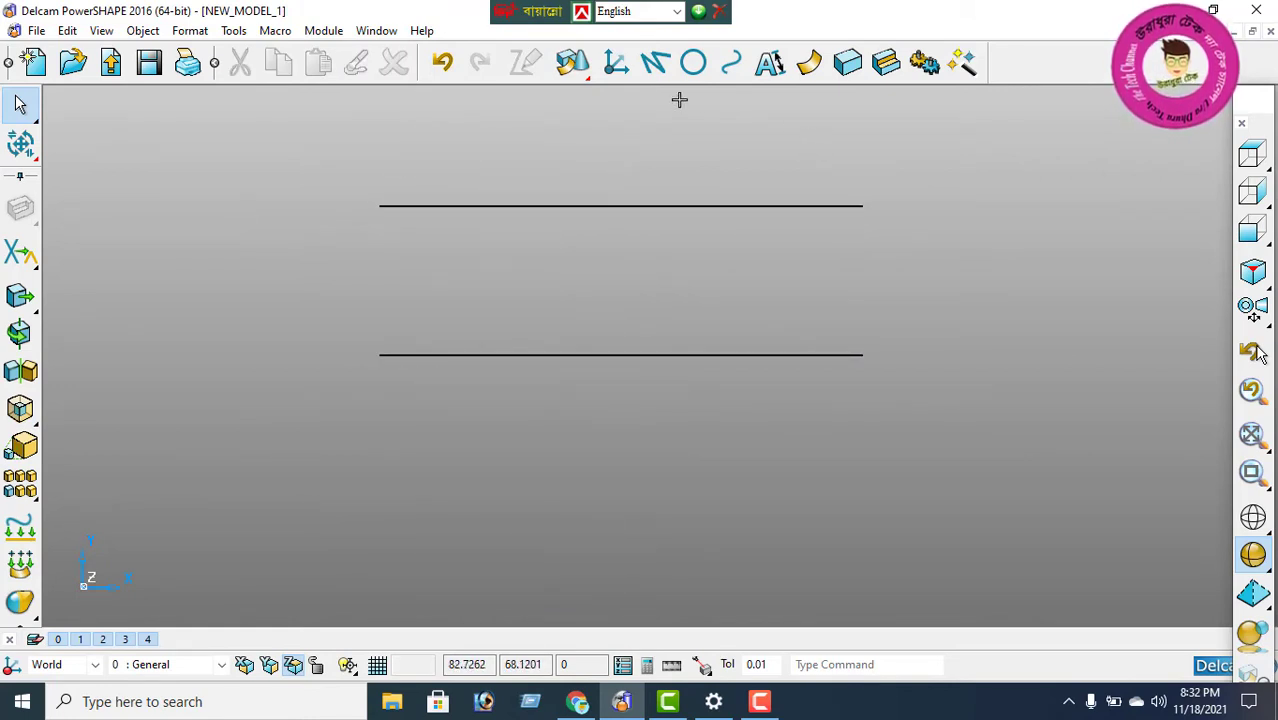
Draw two vertical lines joining the matching ends of the two horizontal lines to close the rectangle.
left_click(653, 62)
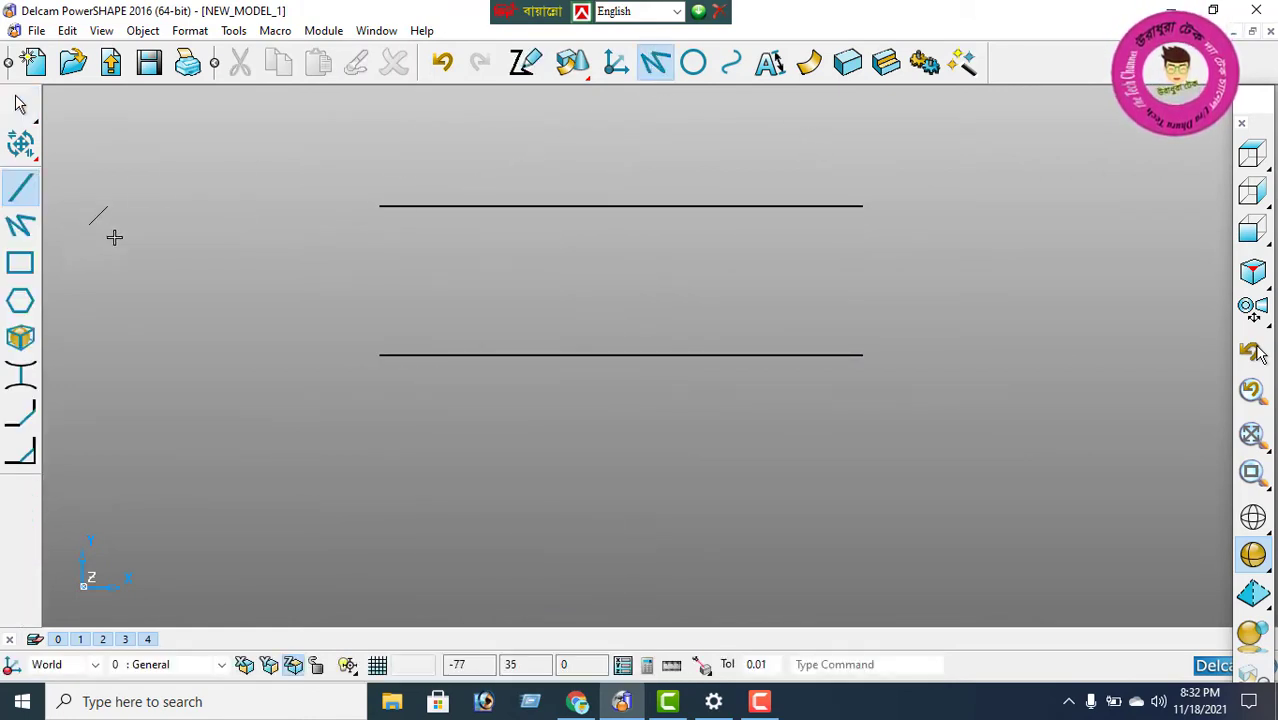
left_click(381, 204)
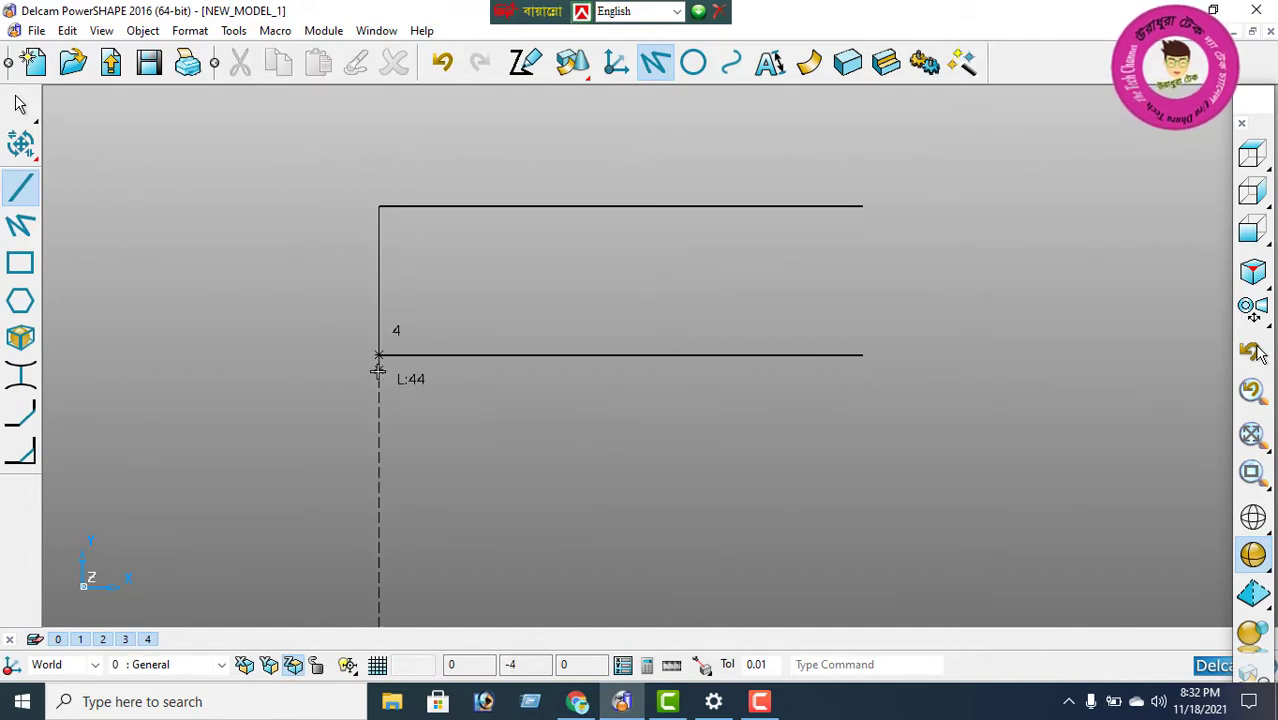
left_click(379, 355)
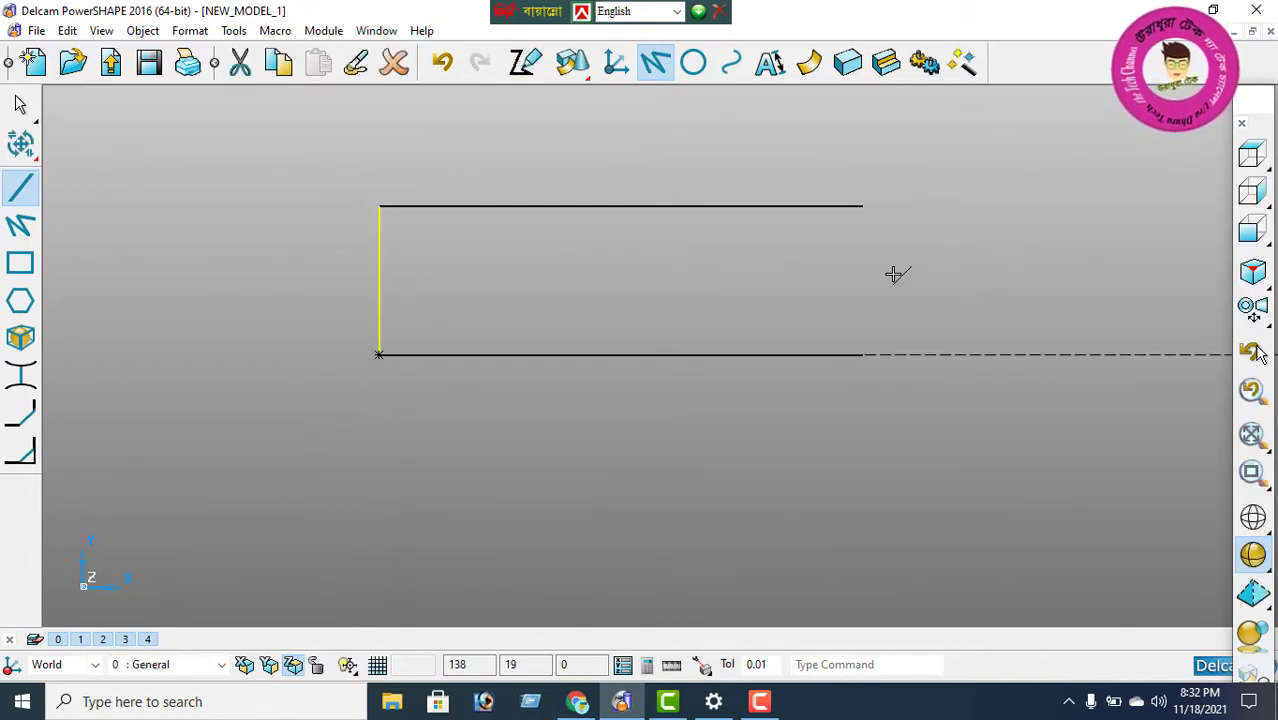
left_click(860, 206)
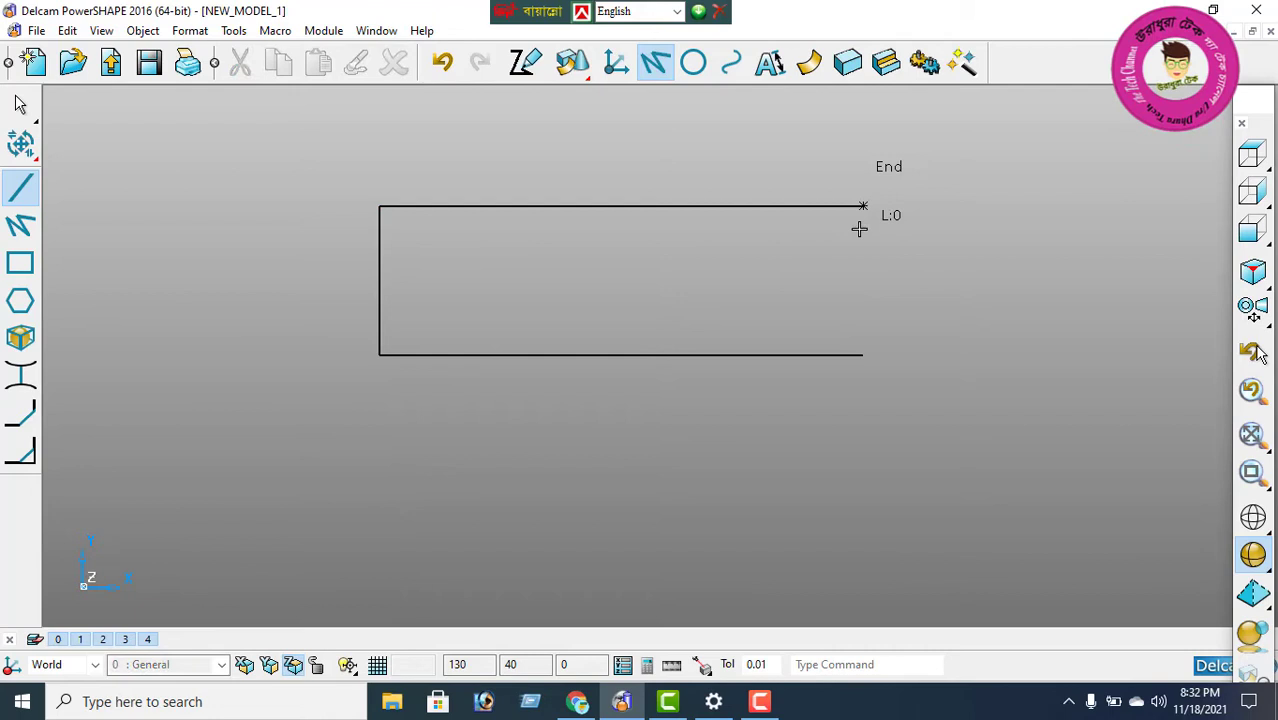
left_click(865, 357)
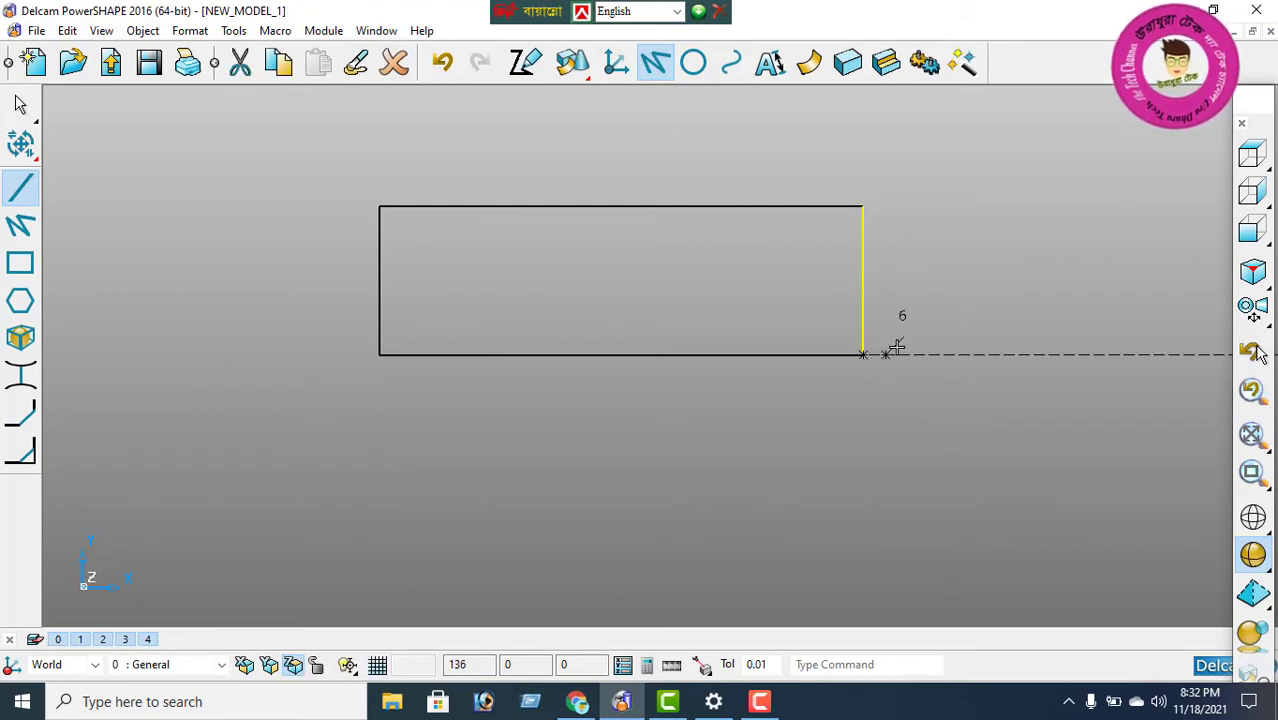
right_click(946, 214)
left_click(988, 227)
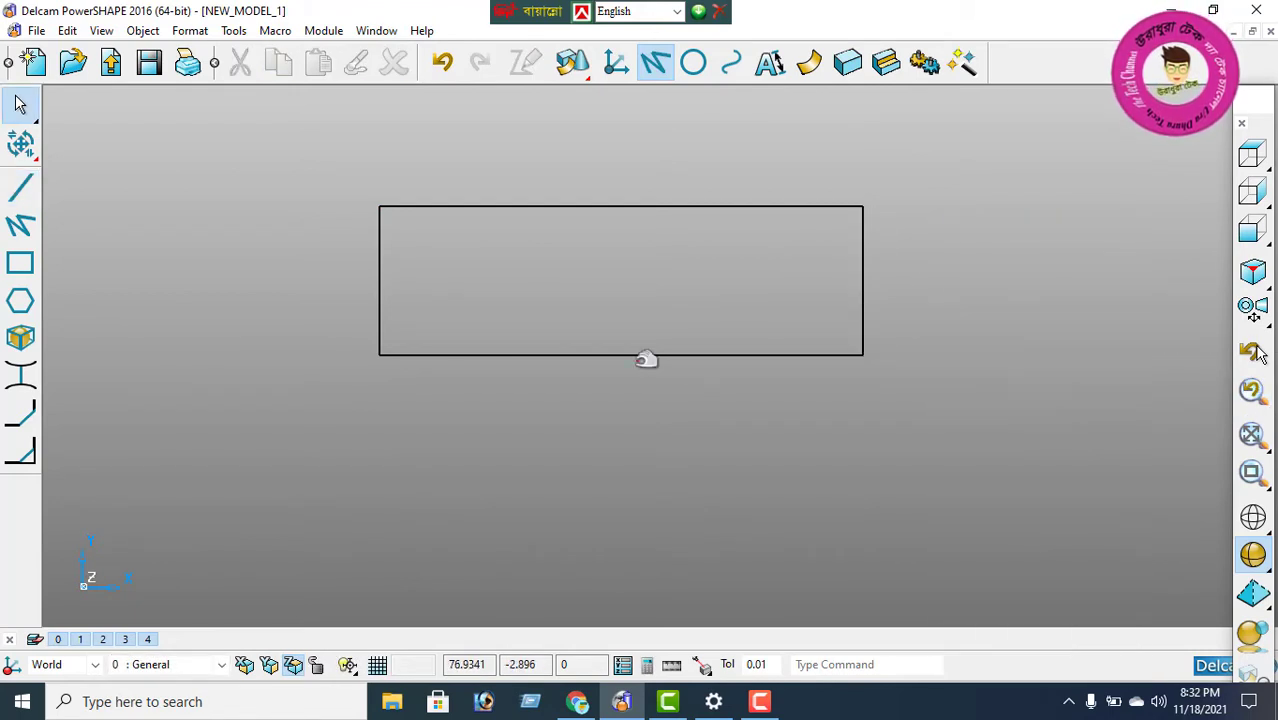
Create and save a closed composite curve from the rectangle's four lines.
left_click(697, 357)
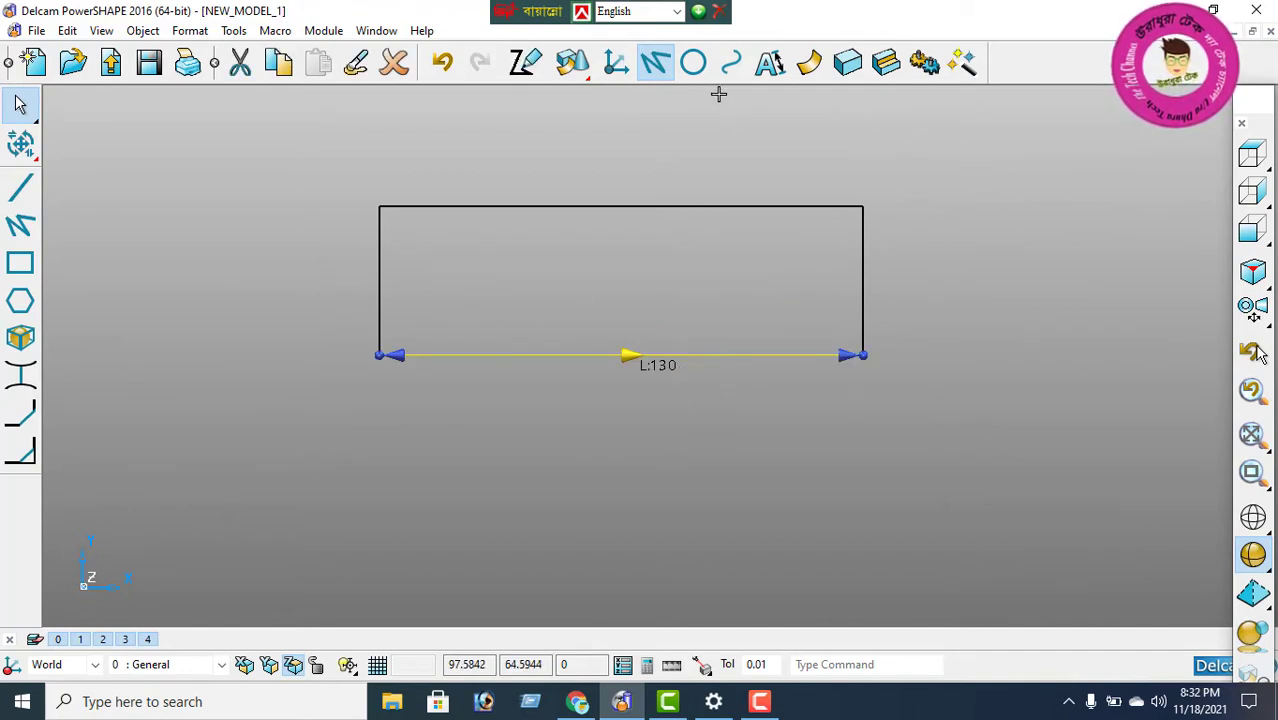
left_click(732, 64)
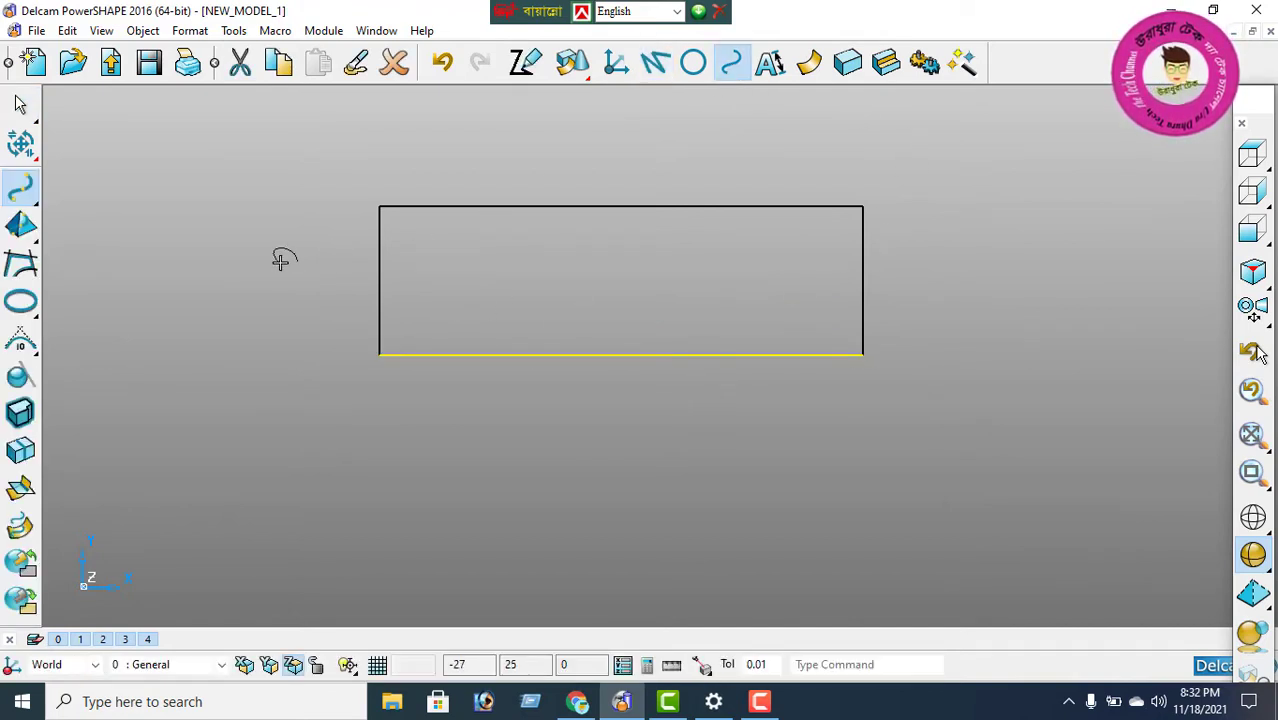
left_click(22, 266)
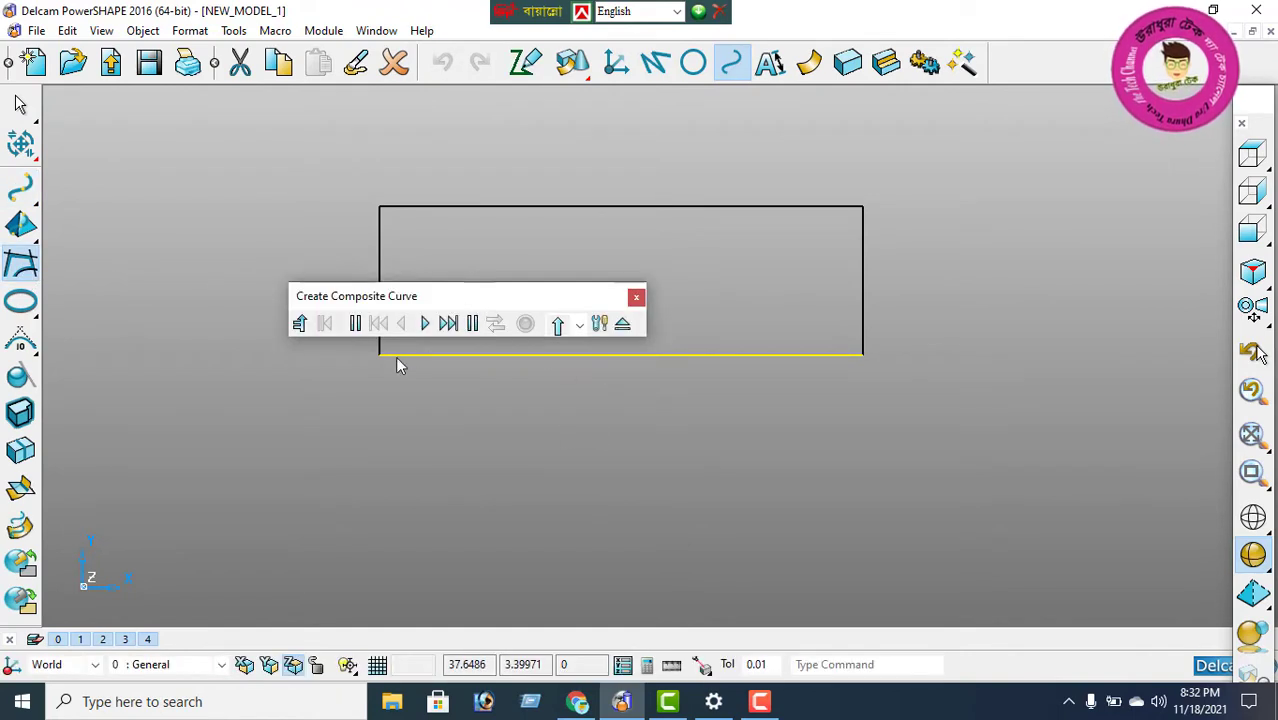
left_click_drag(397, 365, 367, 420)
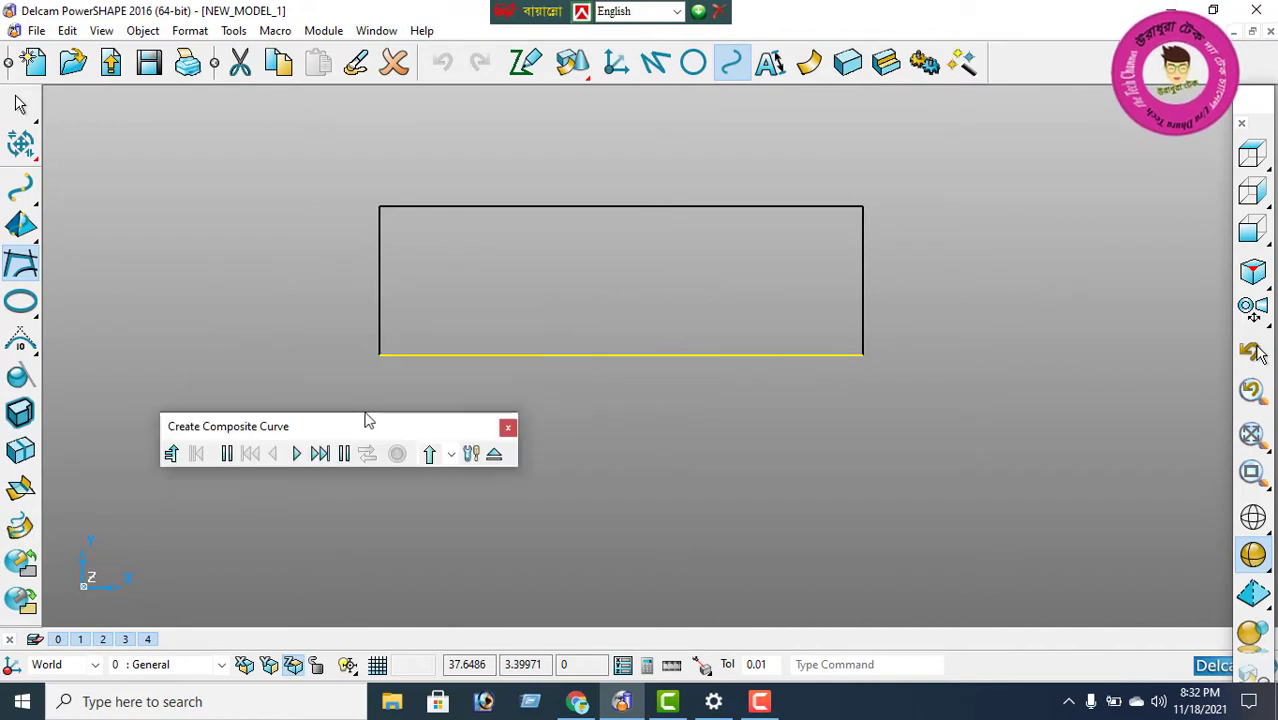
left_click(378, 308)
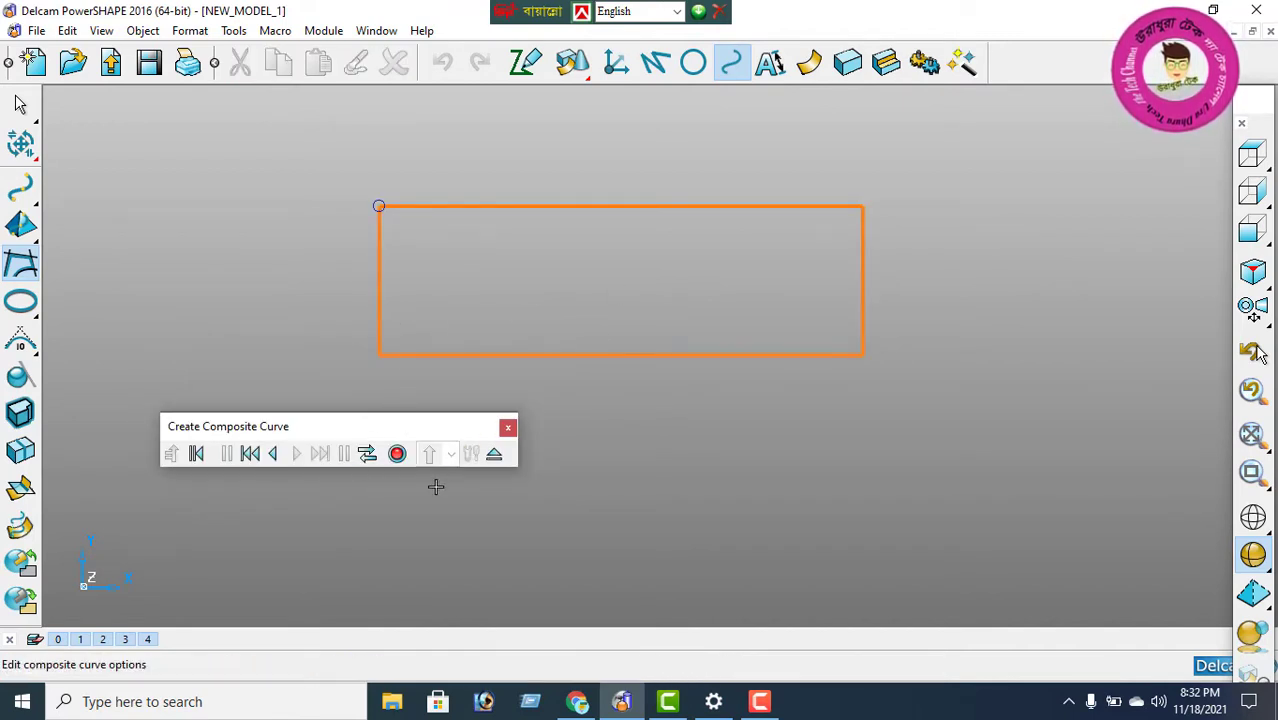
left_click(397, 455)
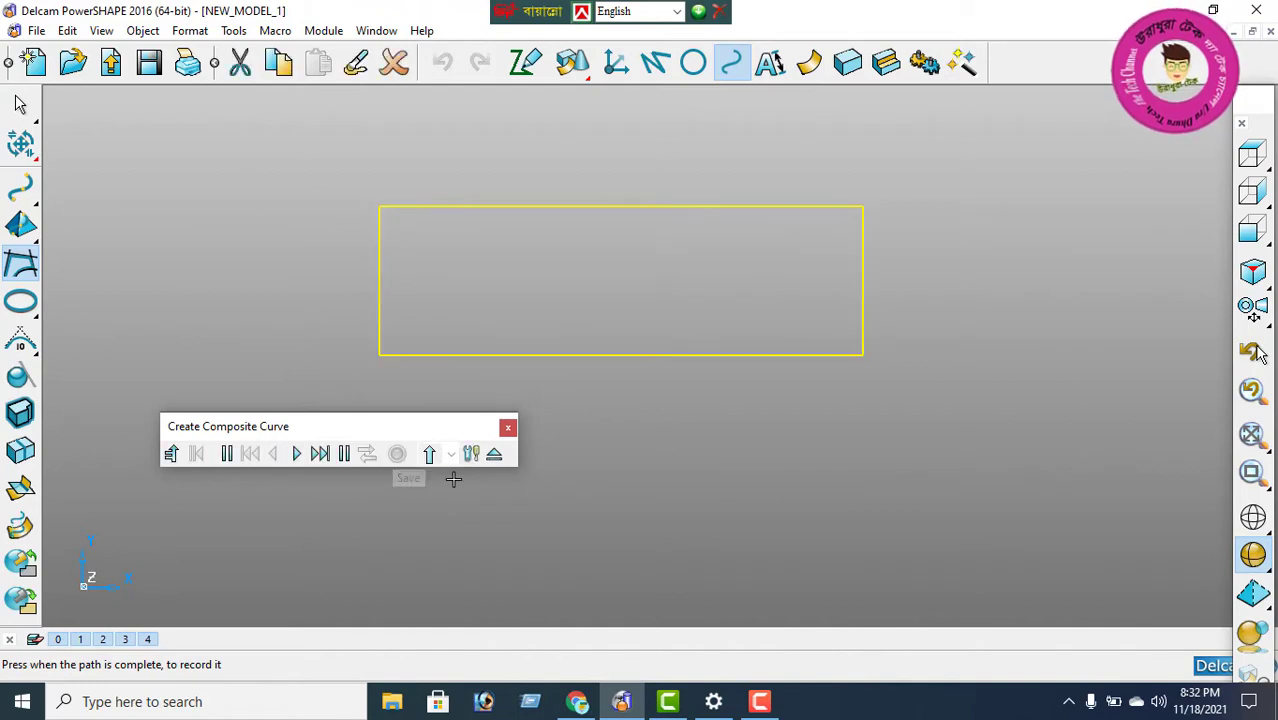
left_click(493, 456)
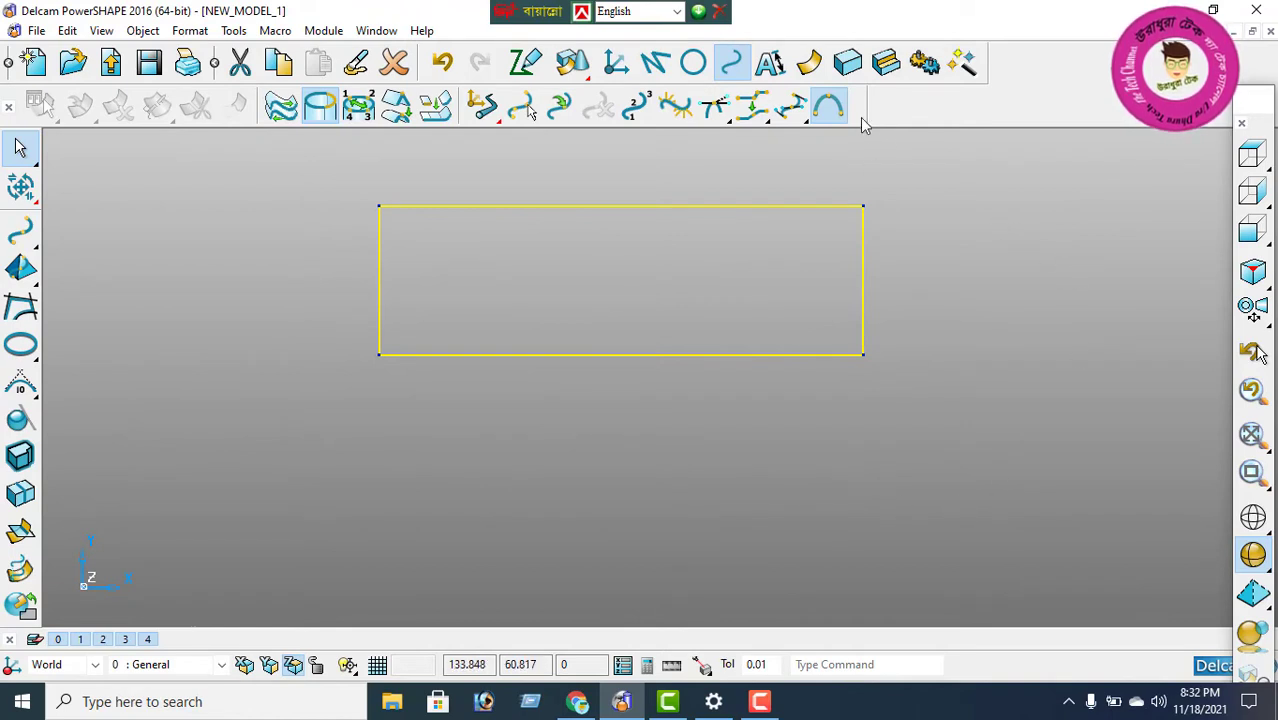
Extrude the closed rectangular composite curve into a solid block and clear the selection.
left_click(848, 64)
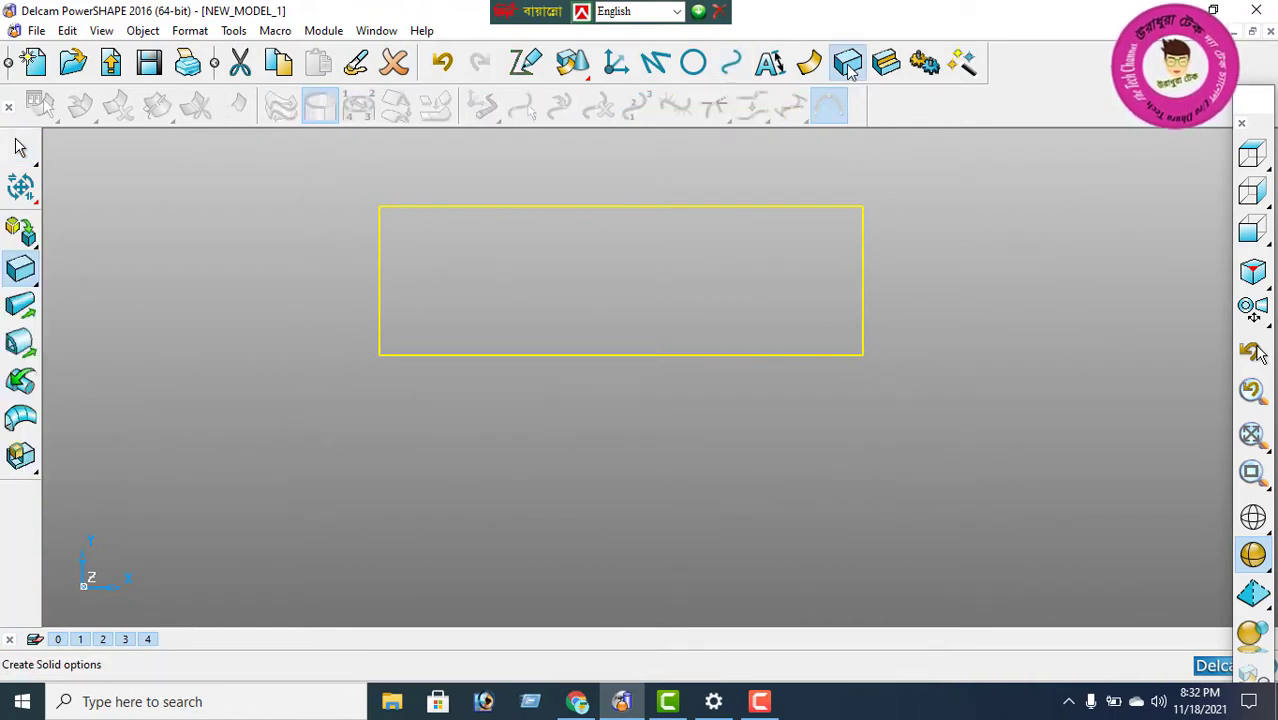
left_click(20, 308)
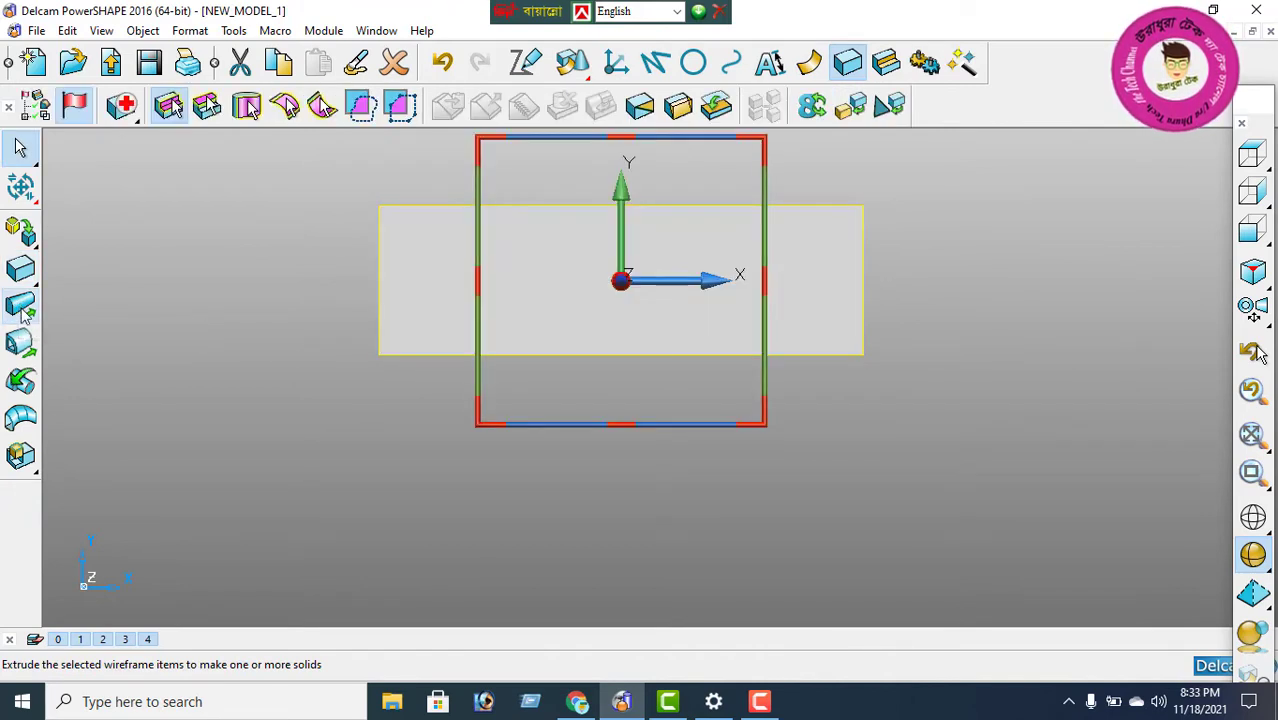
scroll(570, 560, "up", 1)
scroll(597, 444, "up", 1)
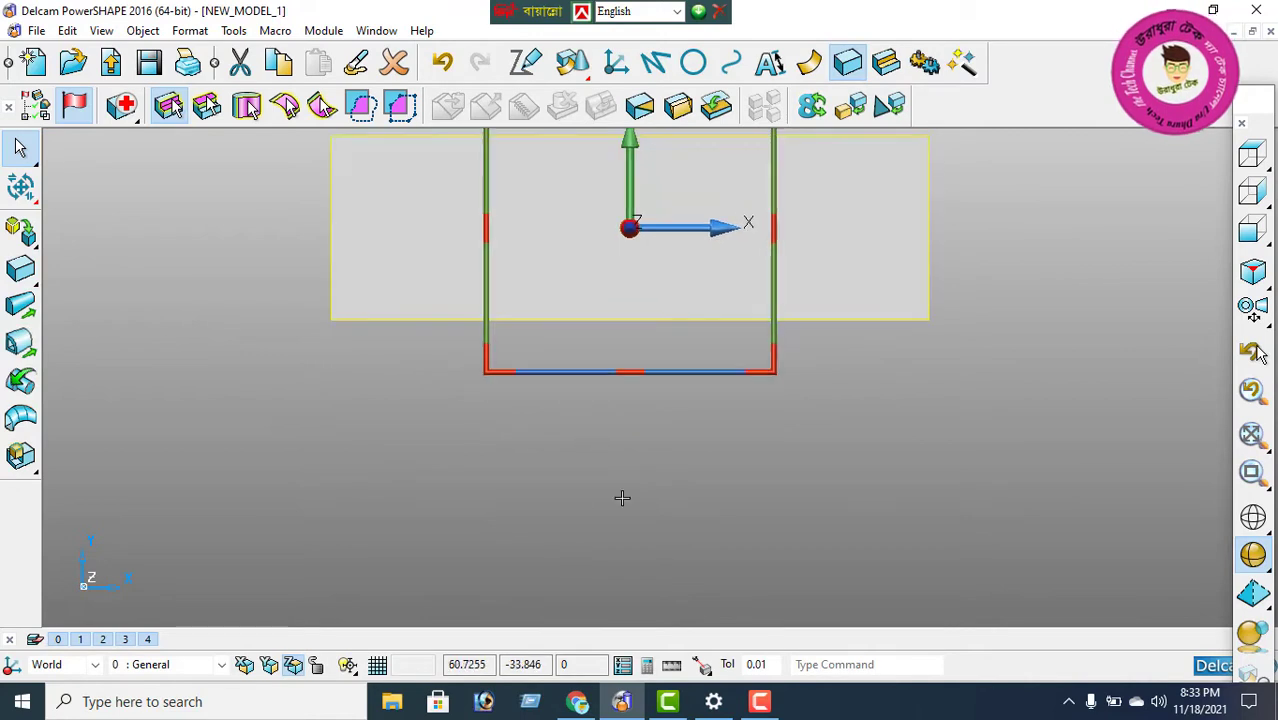
middle_click_drag(656, 522, 723, 440)
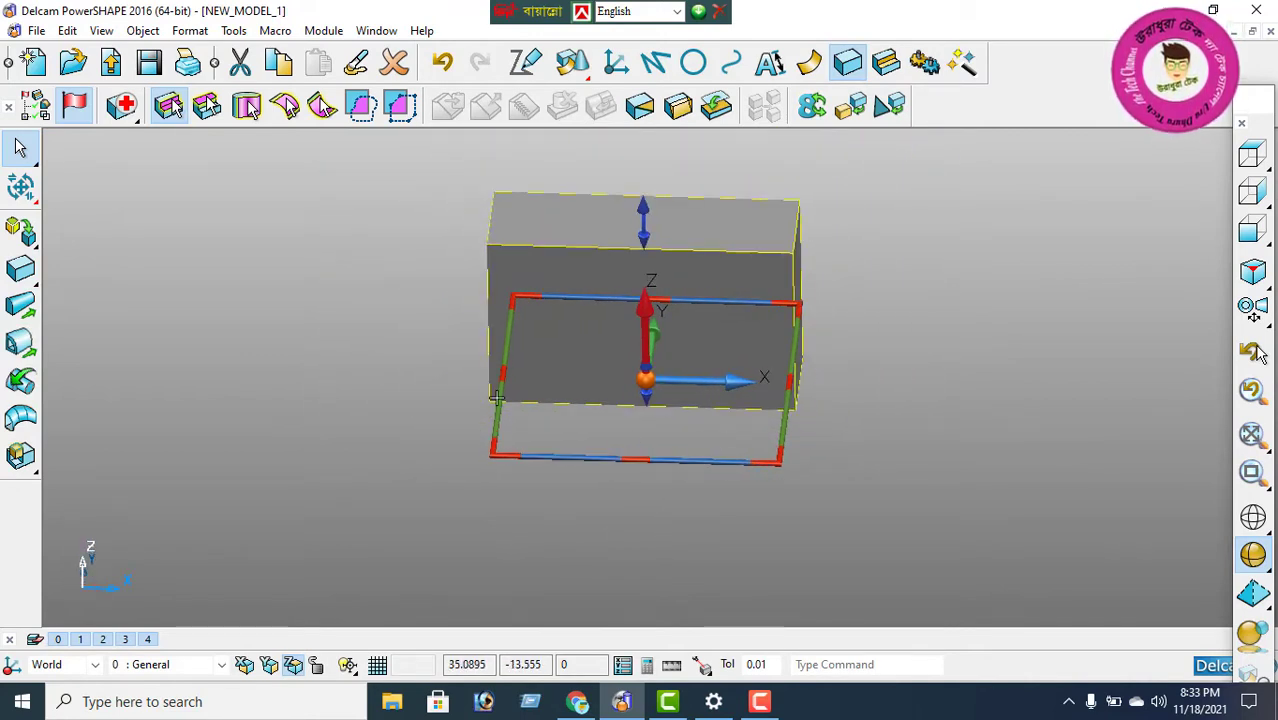
middle_click_drag(497, 397, 388, 479, "shift")
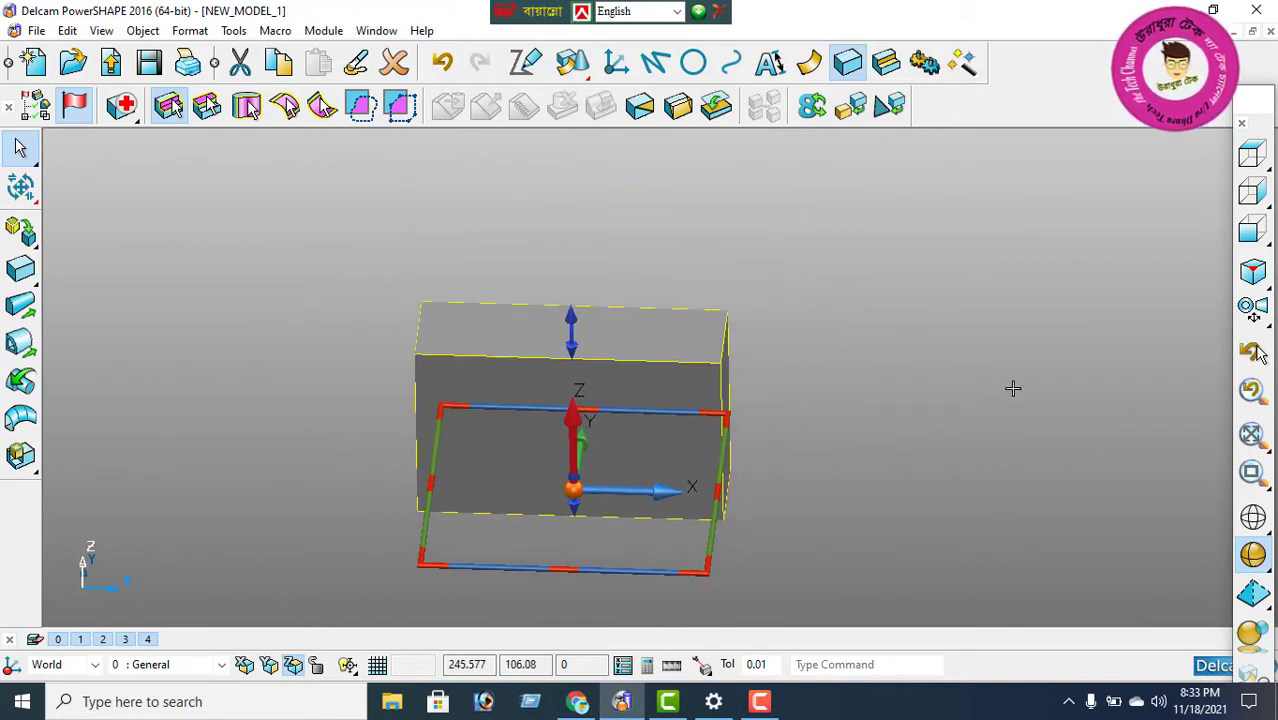
left_click(1253, 271)
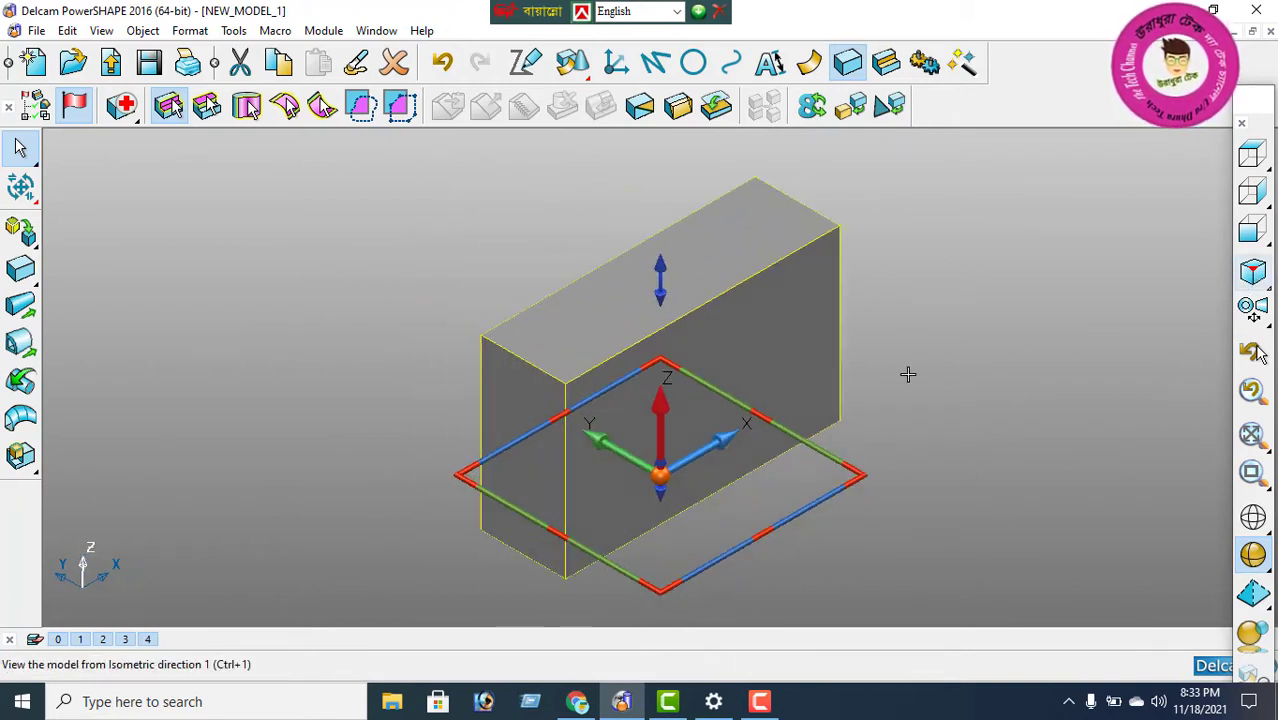
right_click(960, 247)
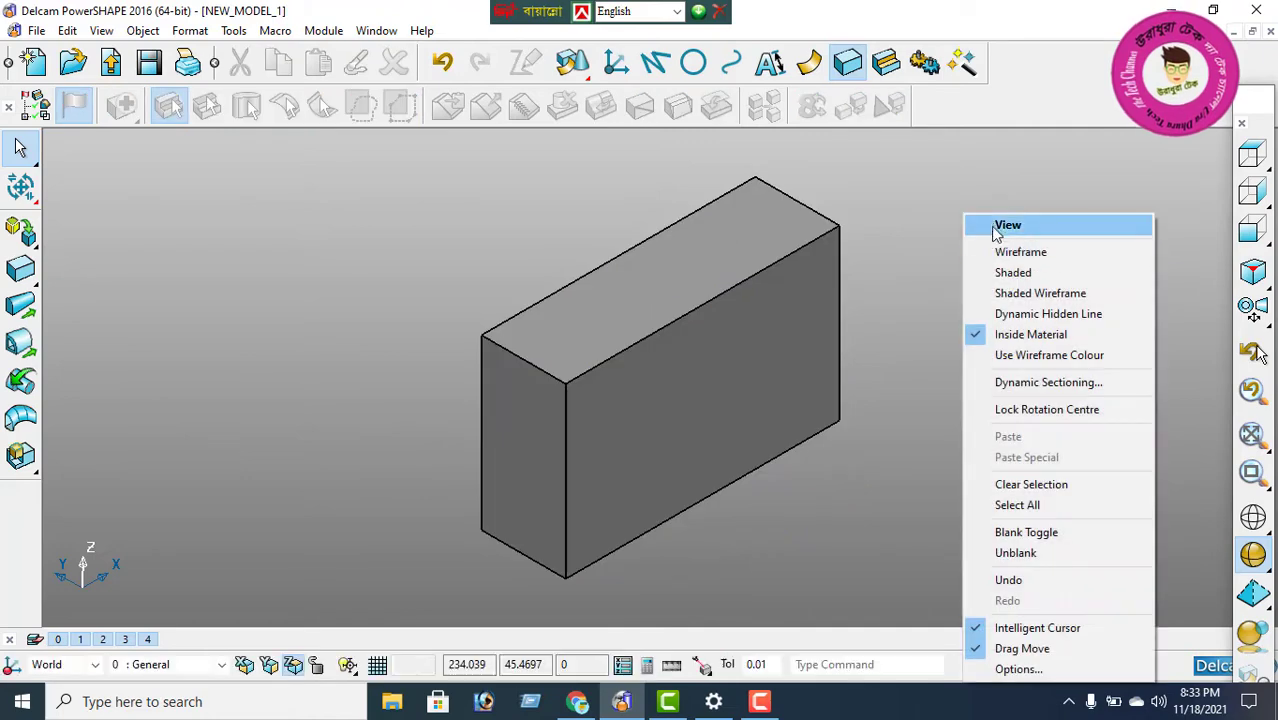
left_click(958, 222)
Set the extruded solid's Direction 1 length to 12 and clear the selection.
left_click(719, 374)
double_click(672, 296)
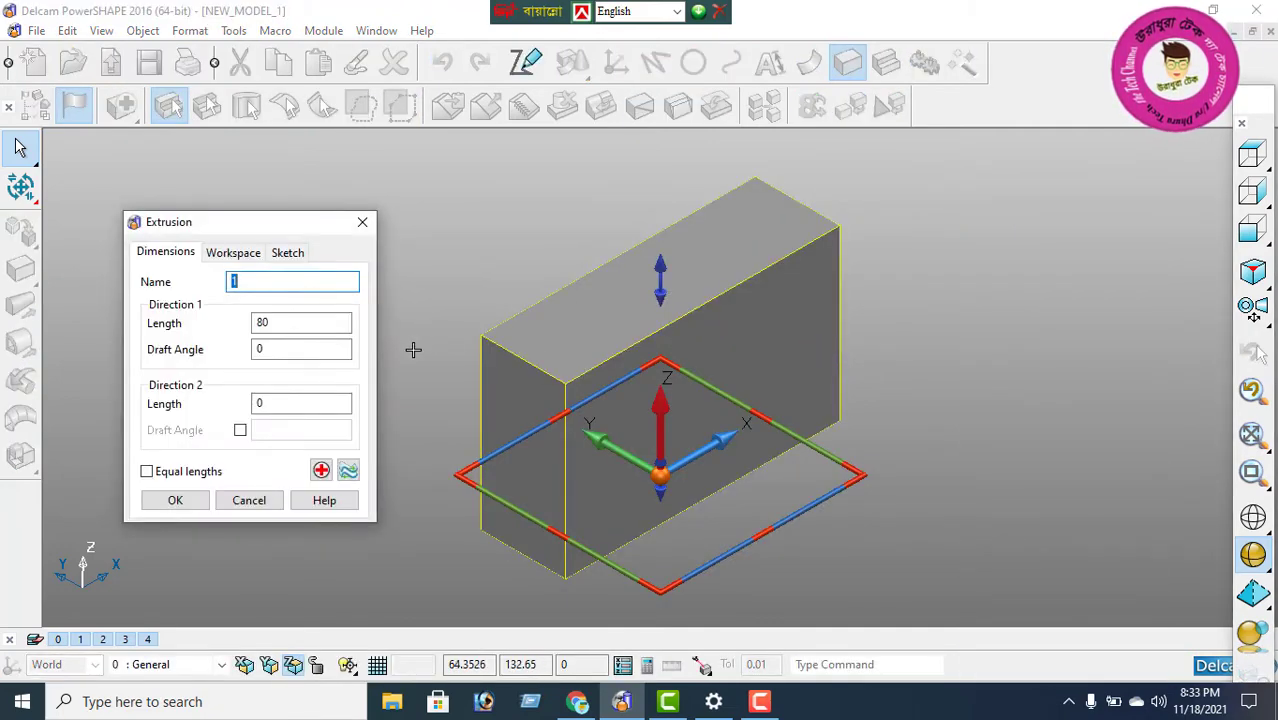
double_click(299, 322)
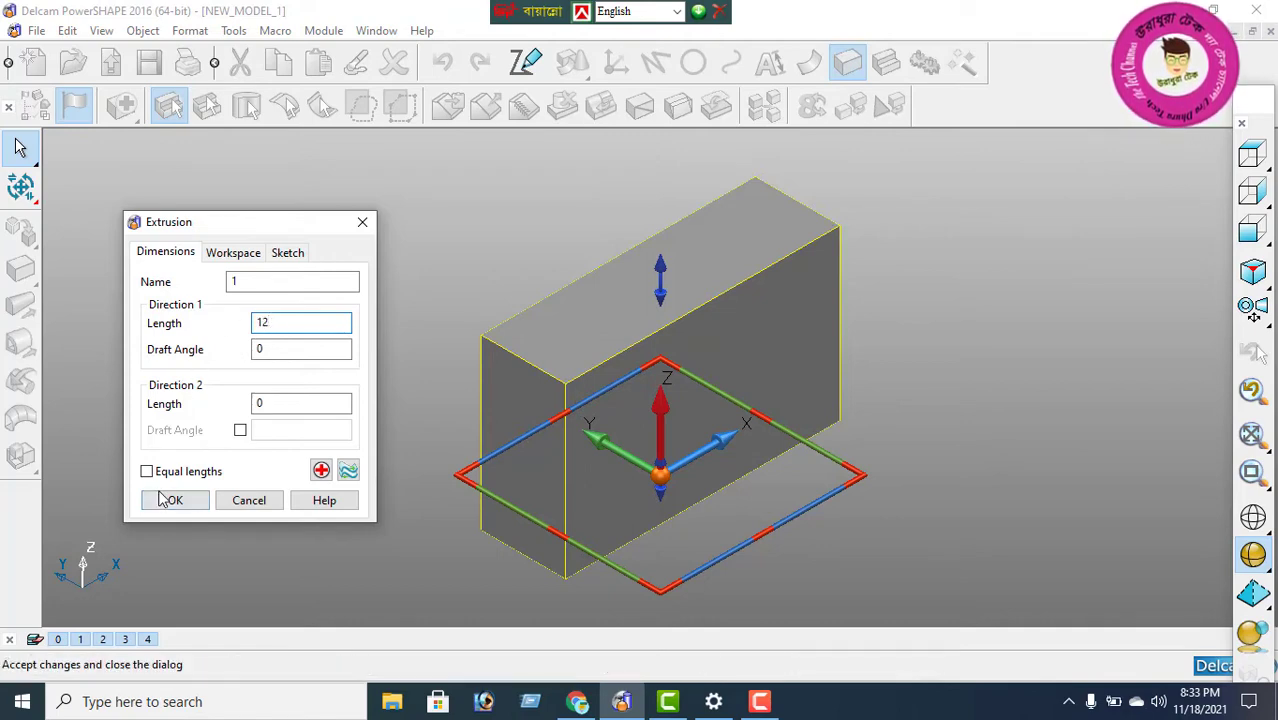
left_click(193, 507)
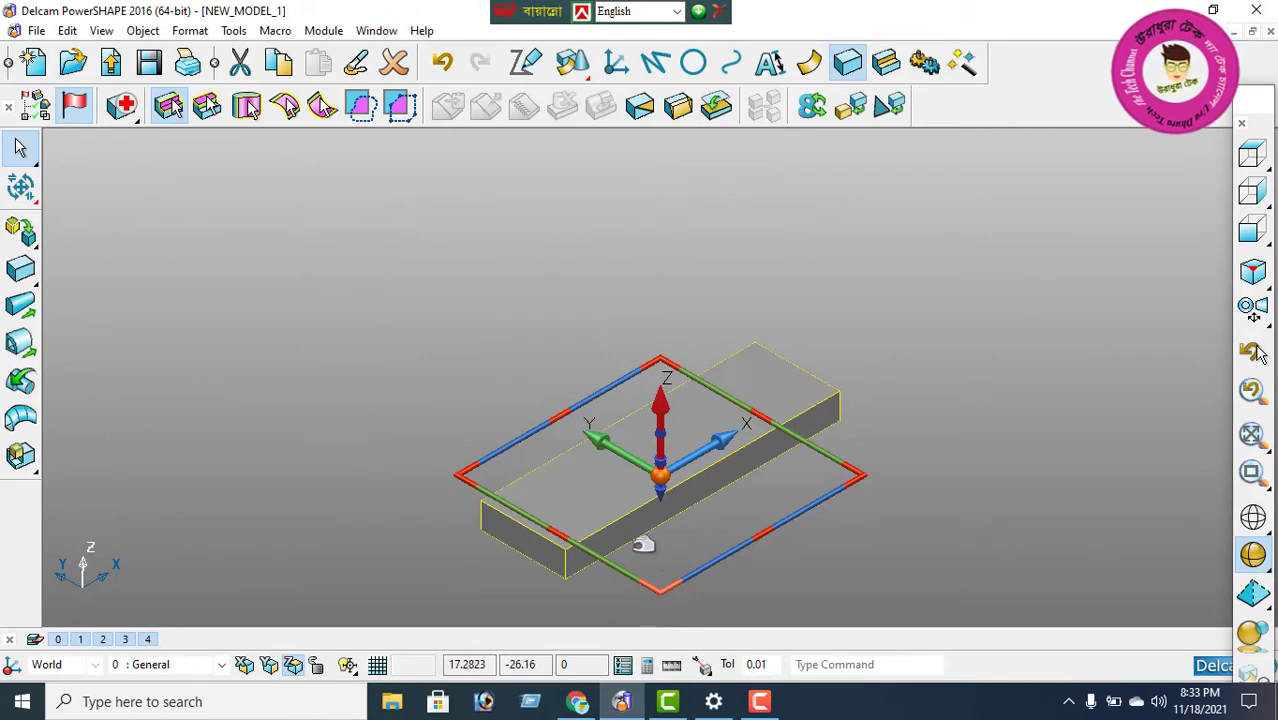
right_click(484, 264)
left_click(550, 227)
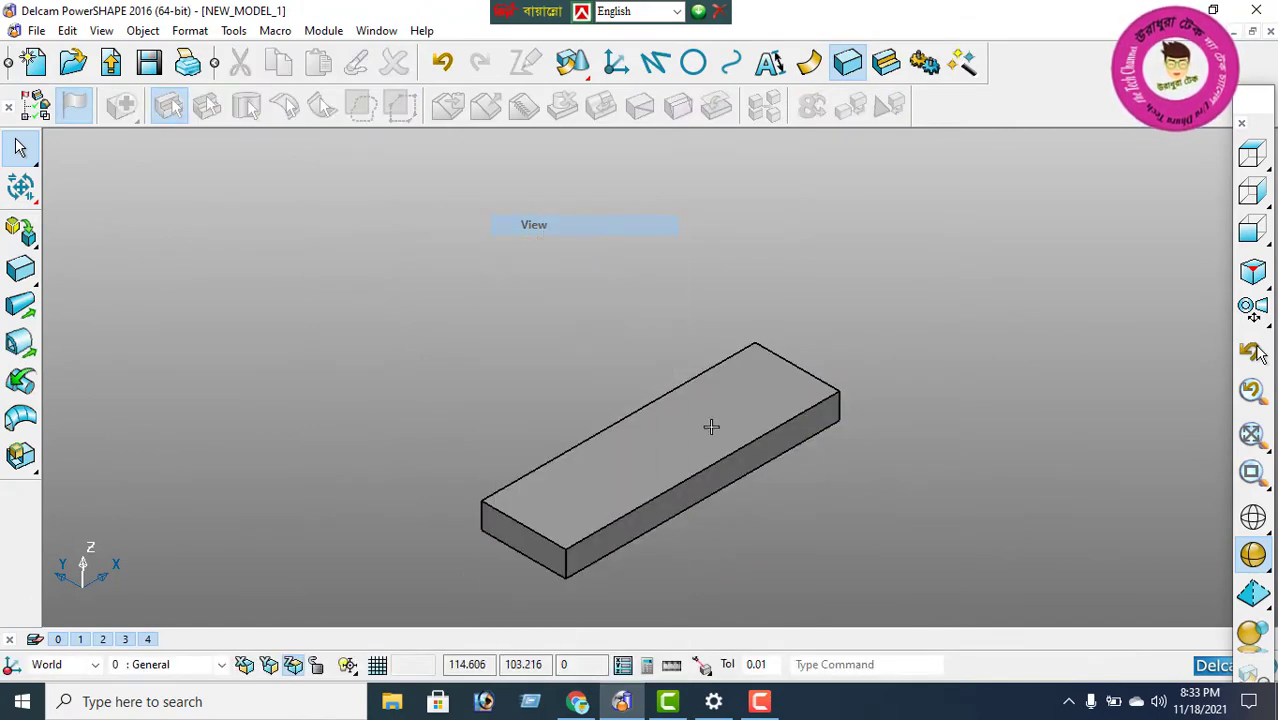
middle_click_drag(768, 593, 530, 594)
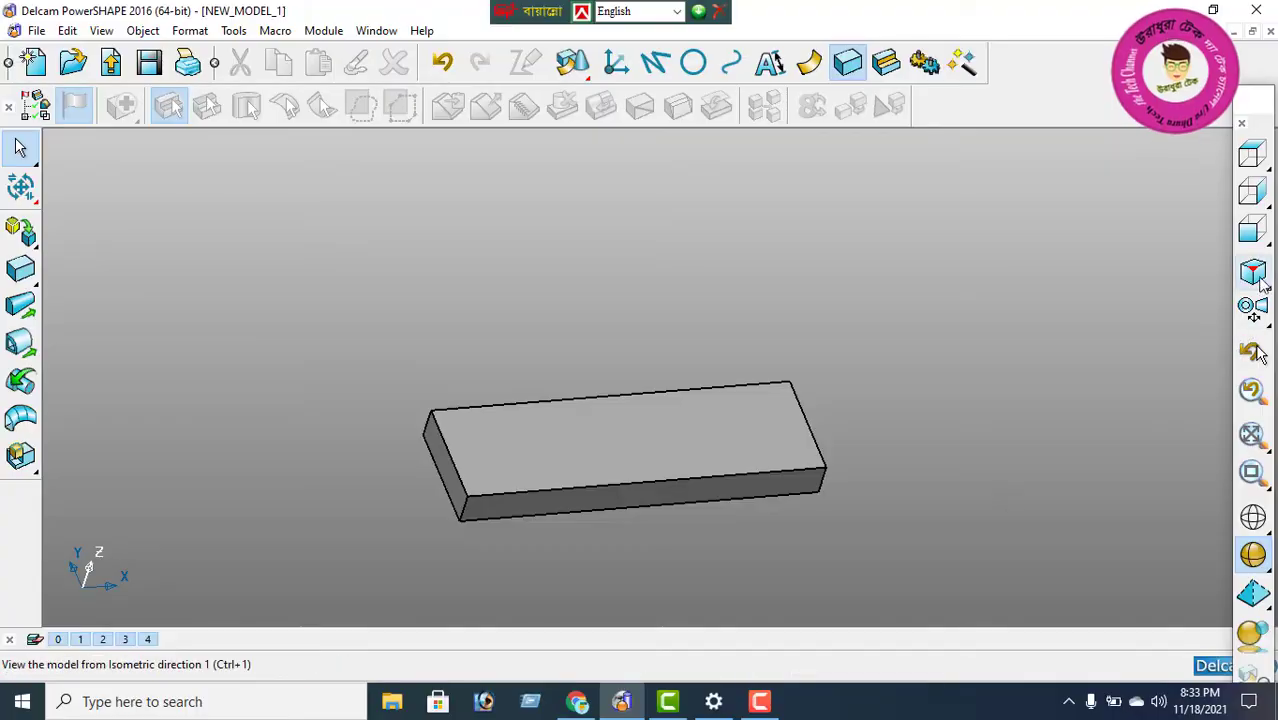
left_click(1256, 280)
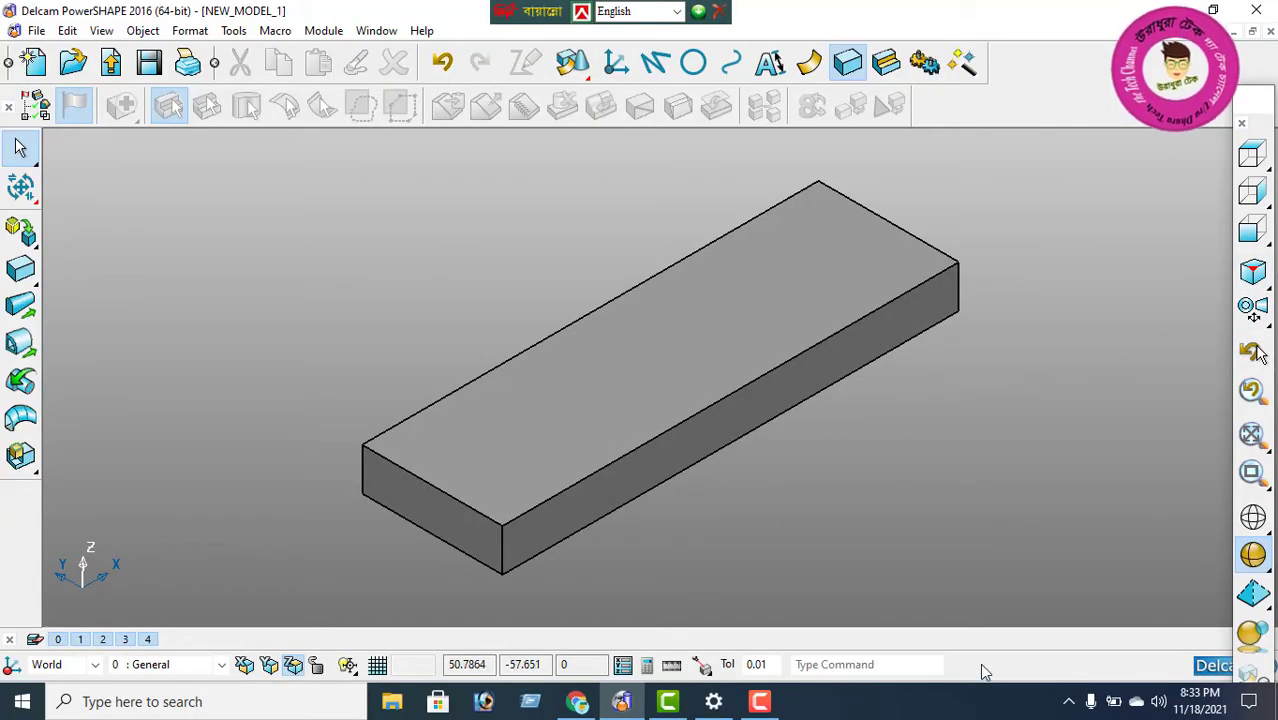
left_click(760, 701)
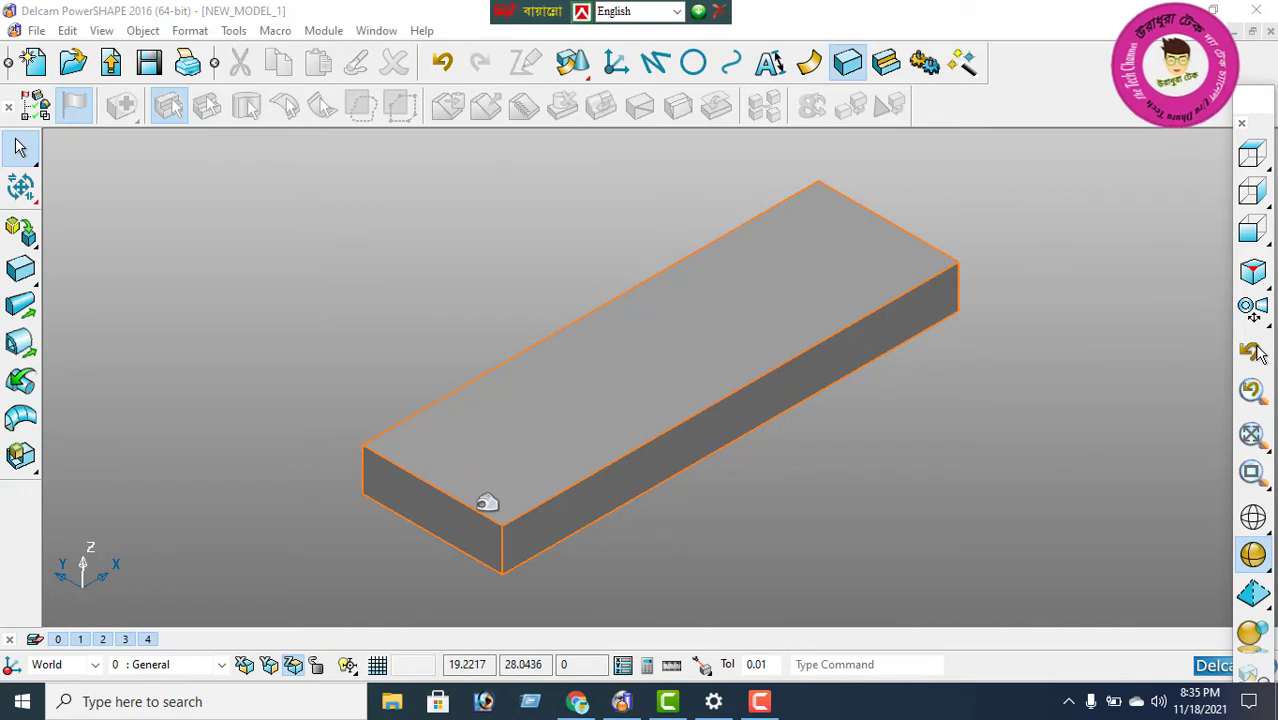
left_click(760, 701)
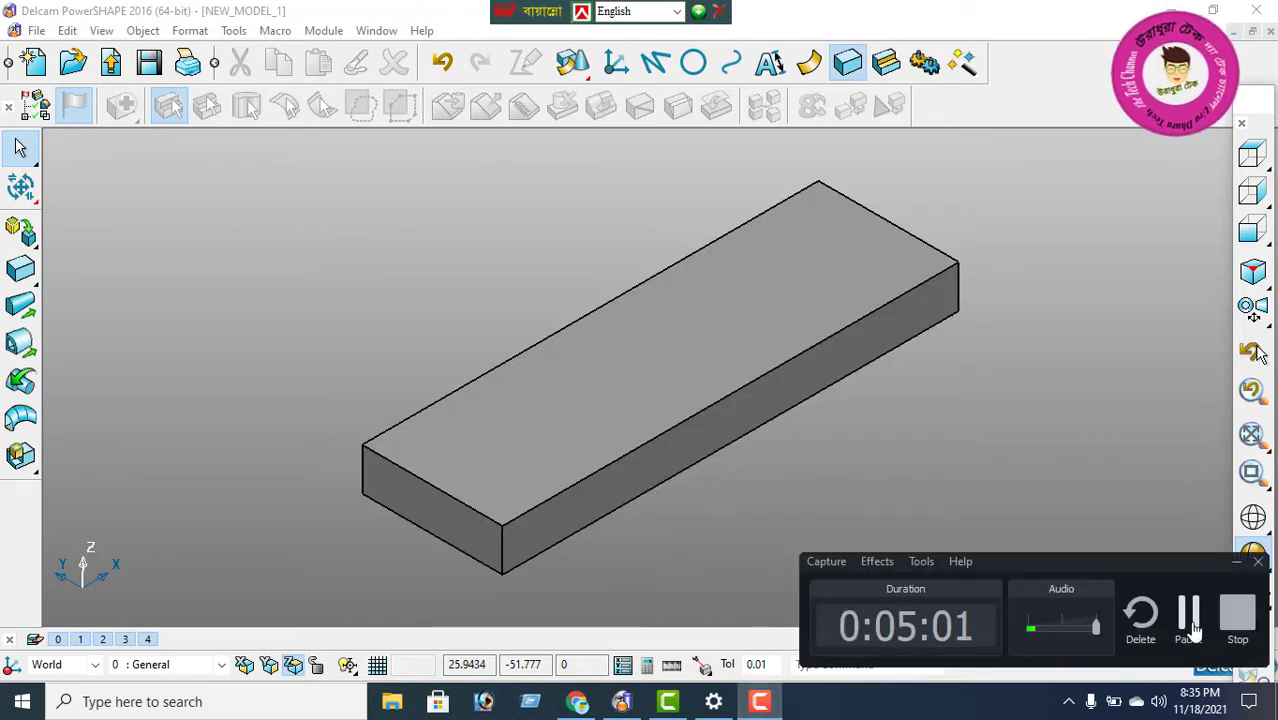
left_click(1185, 622)
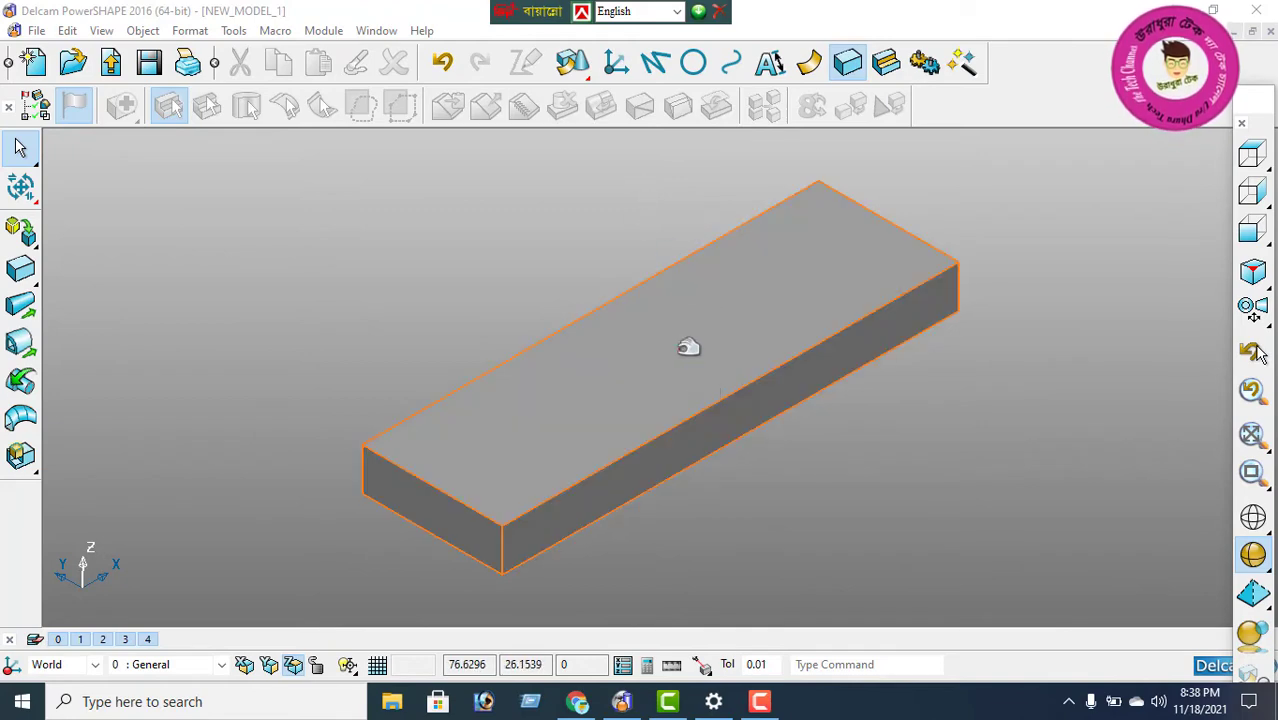
Draw a single line along the short front-left edge of the block's top face, from corner to corner.
left_click(655, 66)
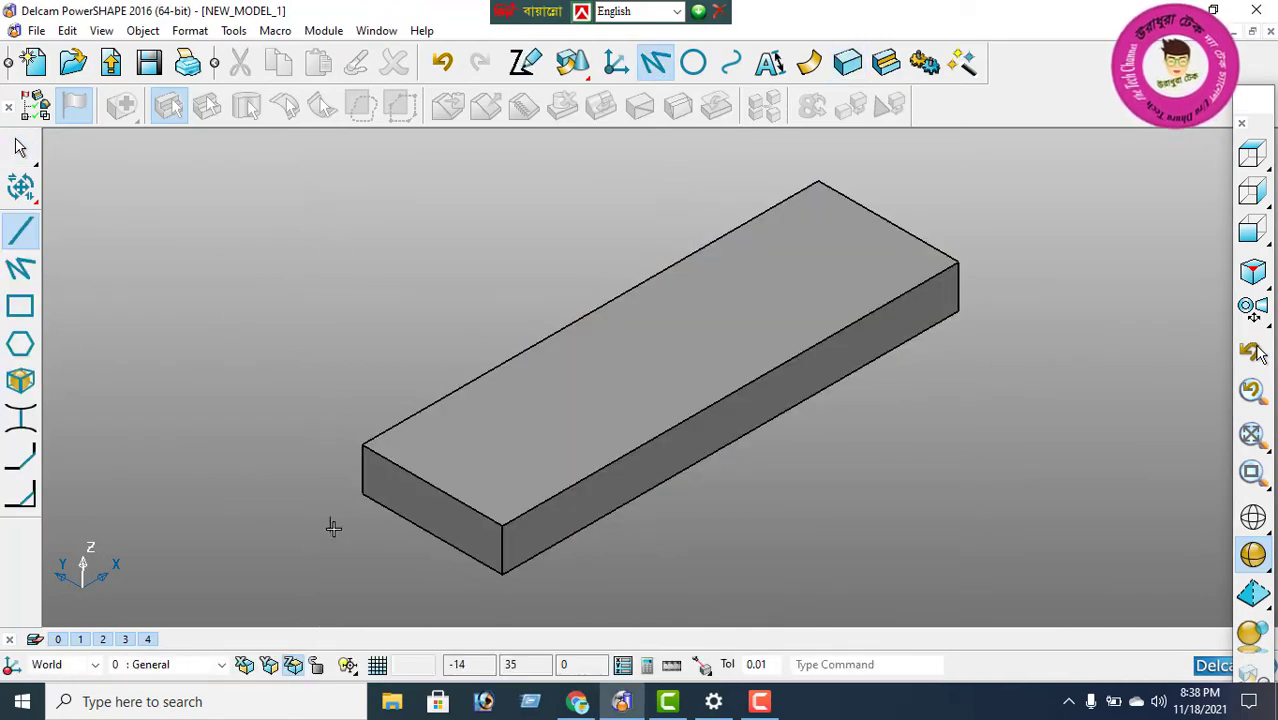
left_click(364, 444)
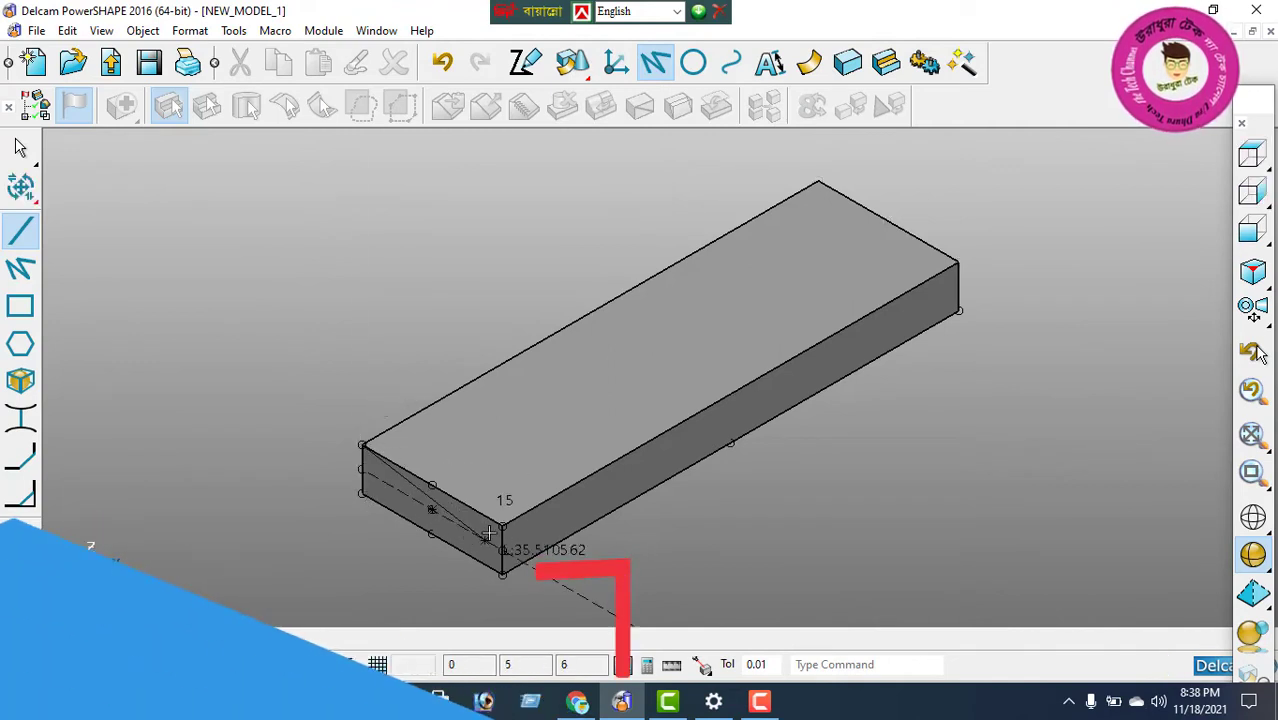
left_click(501, 524)
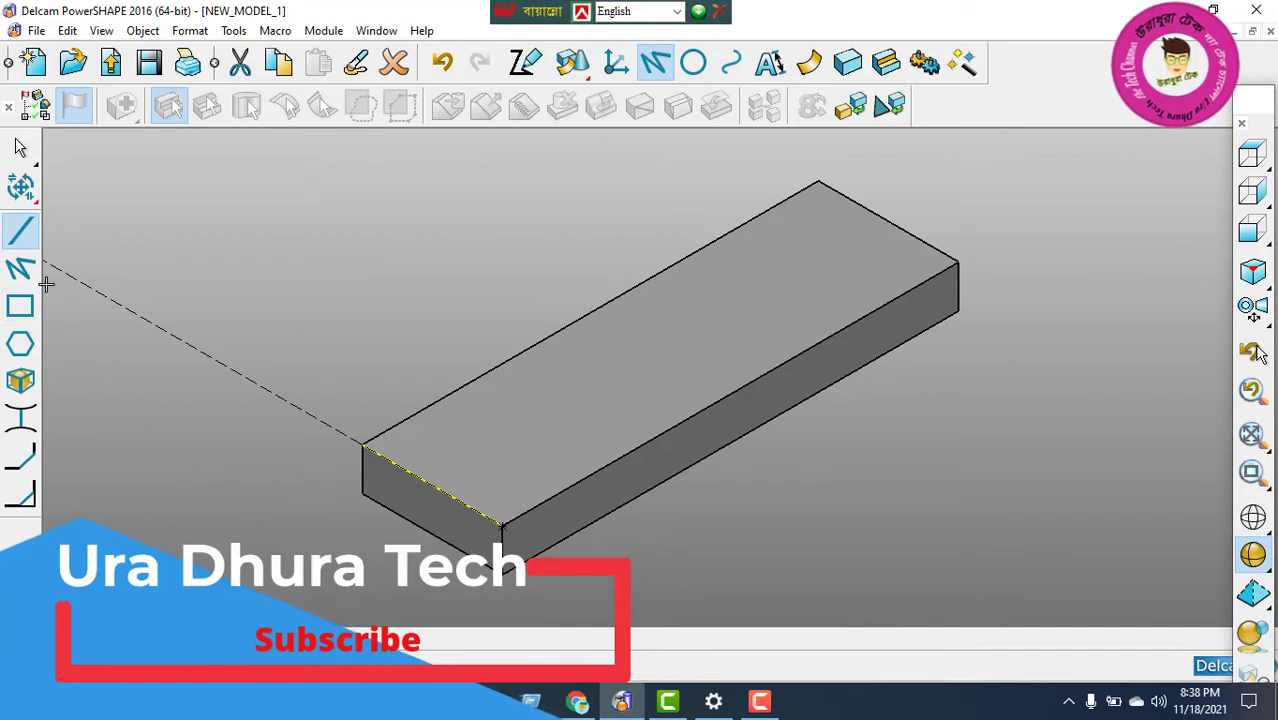
Start an offset of the line on the block's short top edge.
mouse_move(21, 190)
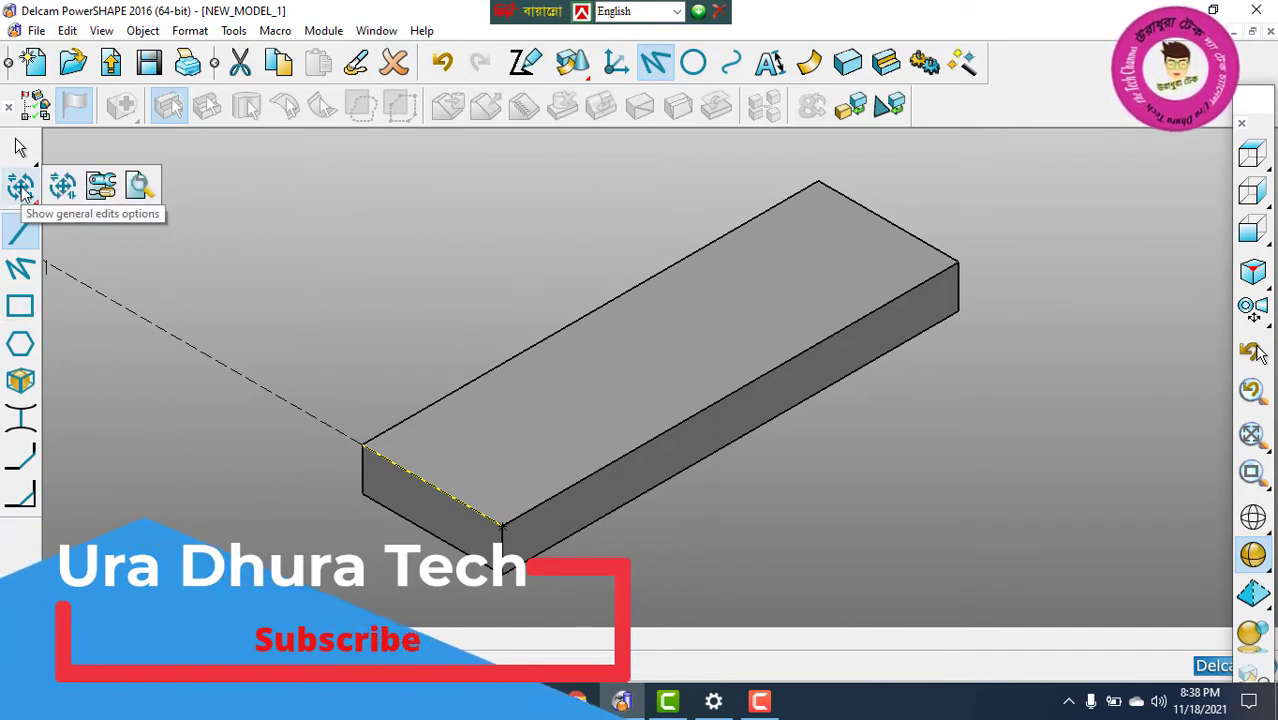
left_click(21, 188)
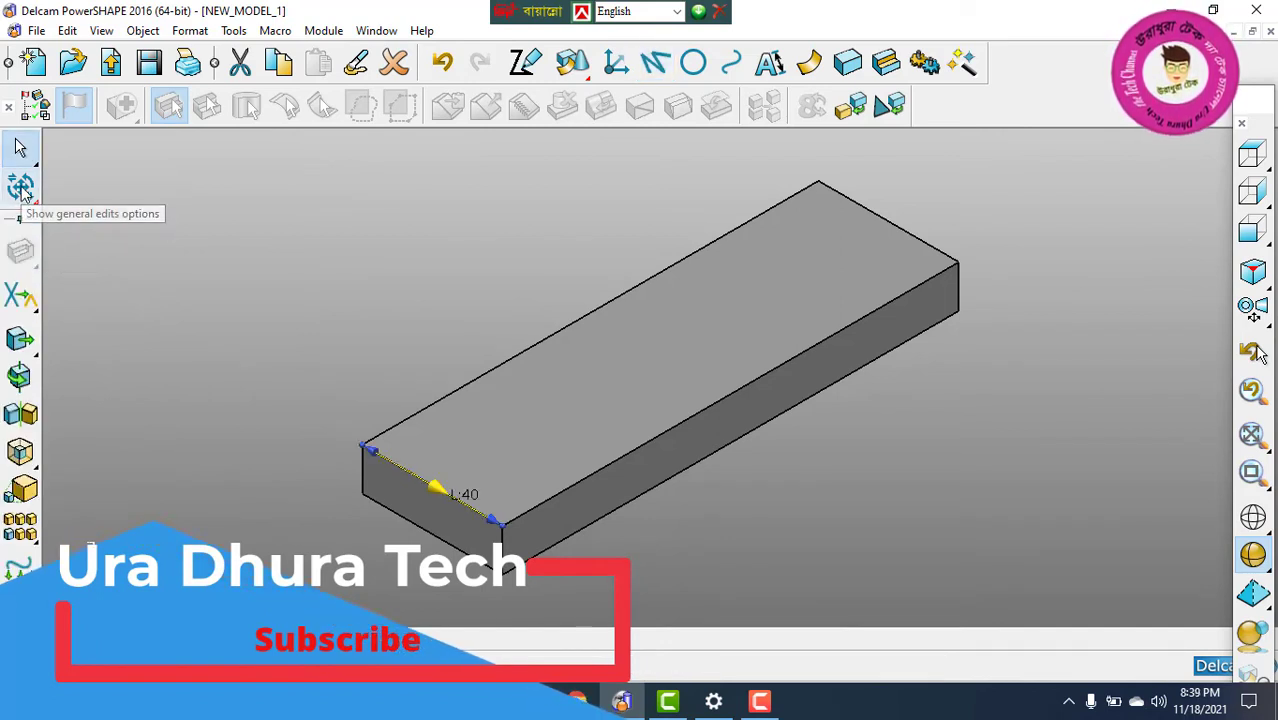
left_click(20, 451)
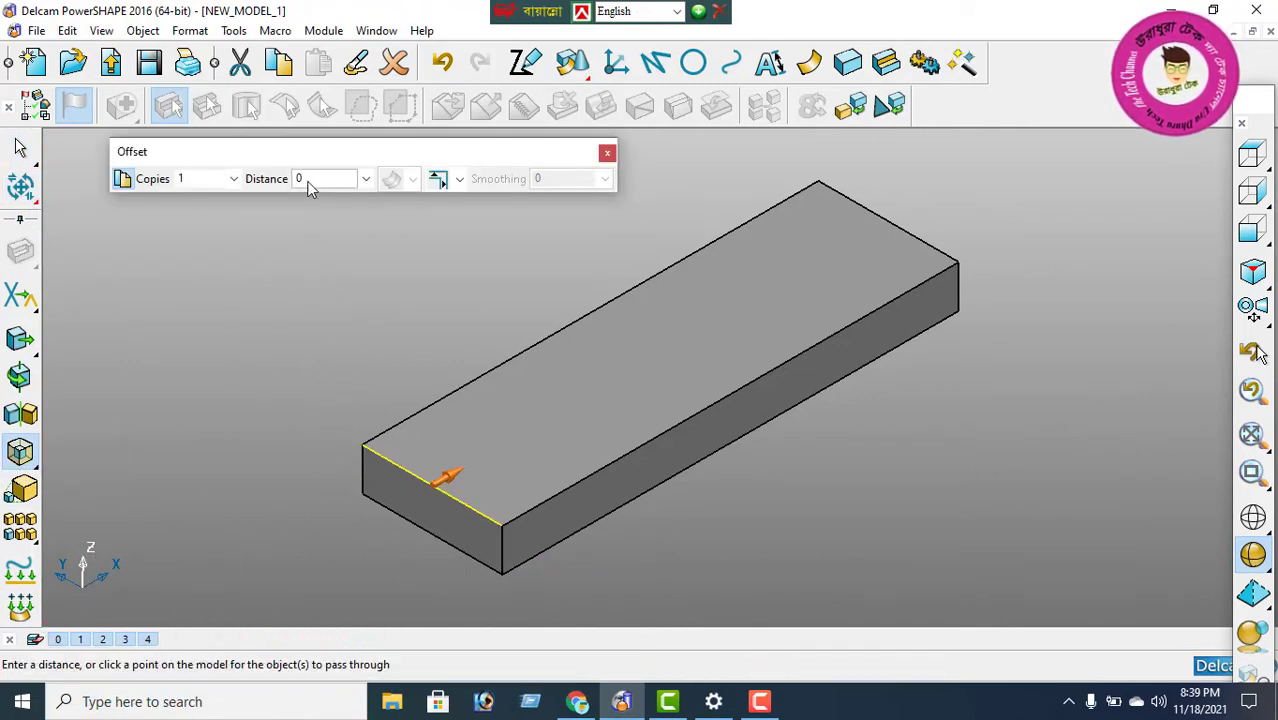